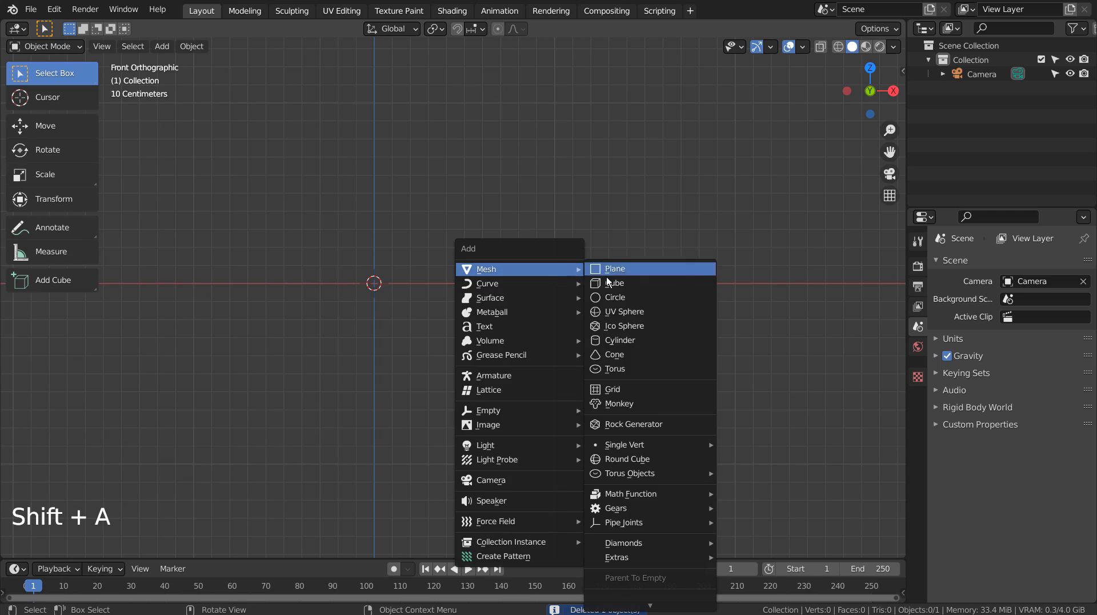
- Add a cube at the origin and scale it down uniformly to about 0.145
left_click(611, 282)
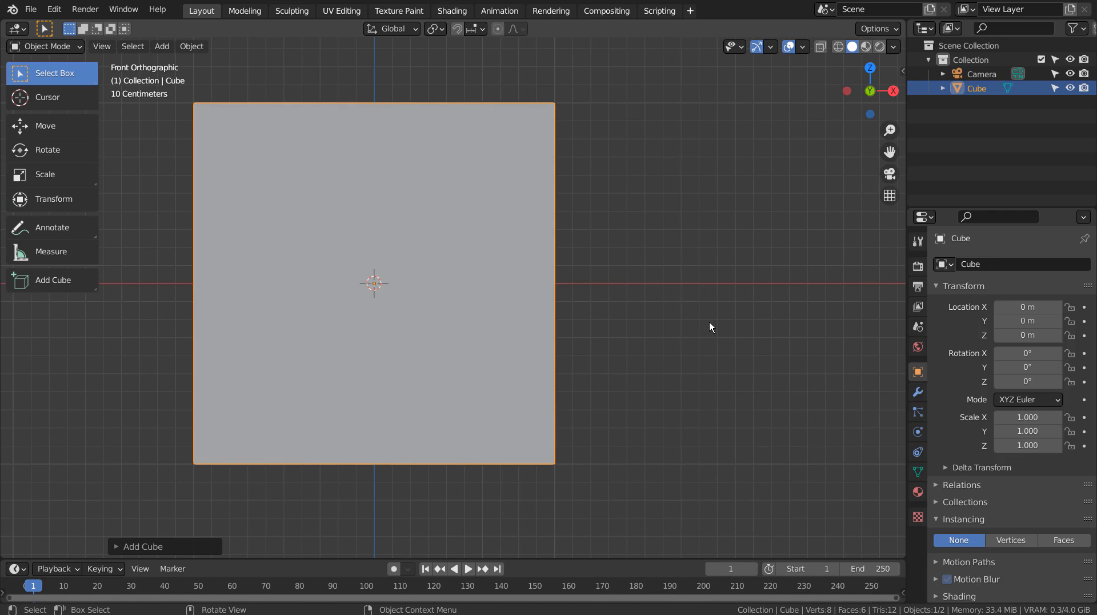
key("s")
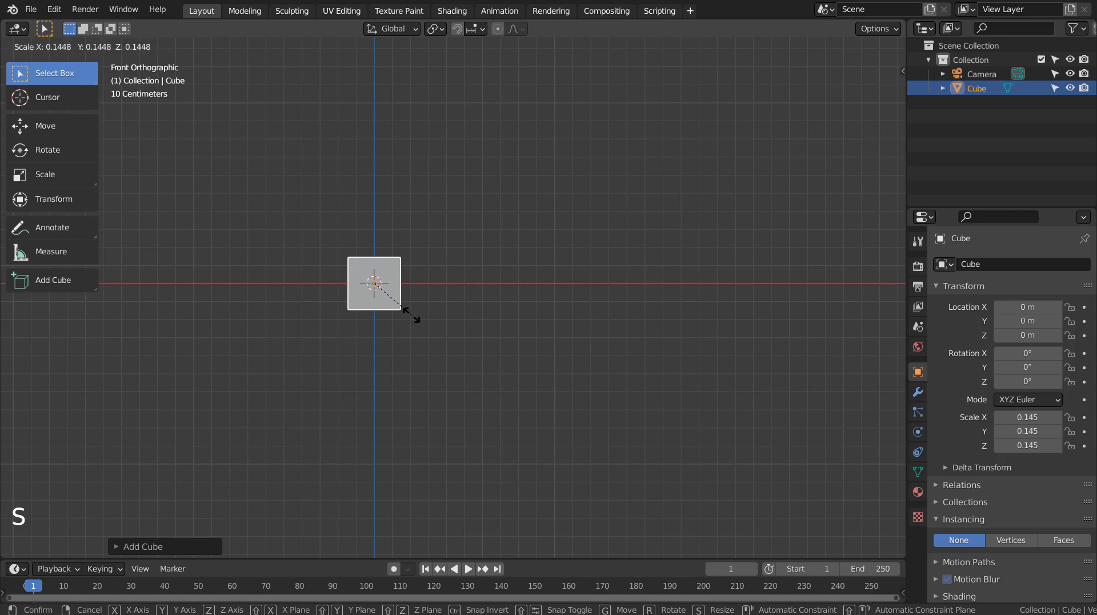
left_click(411, 313)
- Extrude the cube's top face upward, shift it sideways toward positive X and rotate it about 31° in the front view
middle_click_drag(492, 293, 649, 285)
scroll(595, 273, "up", 3)
middle_click_drag(554, 254, 684, 234)
key("Tab")
key("3")
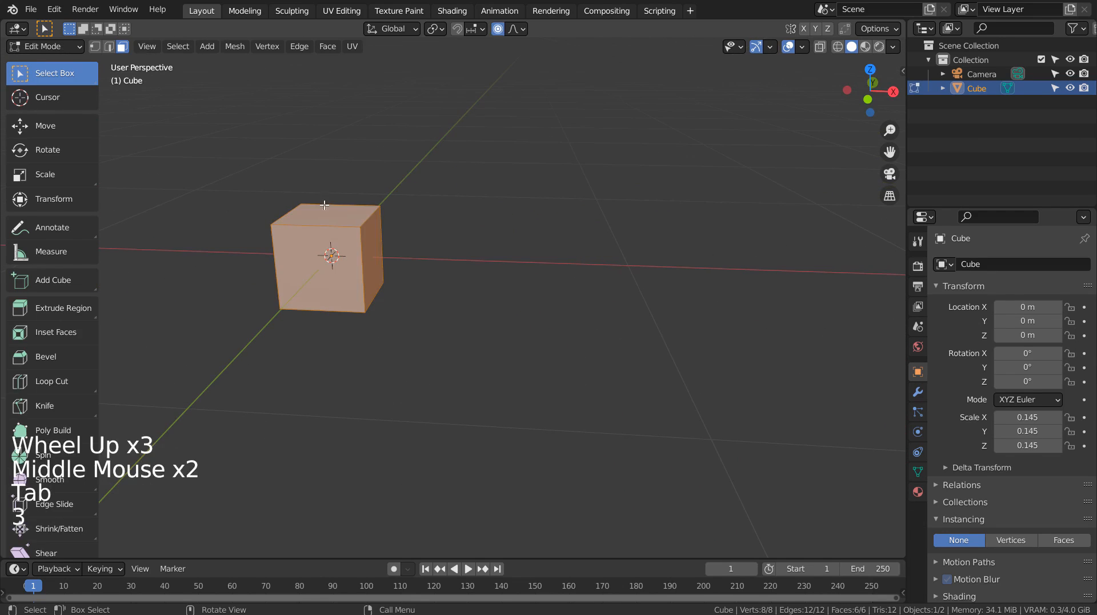
left_click(324, 206)
key("KP_1")
key("e")
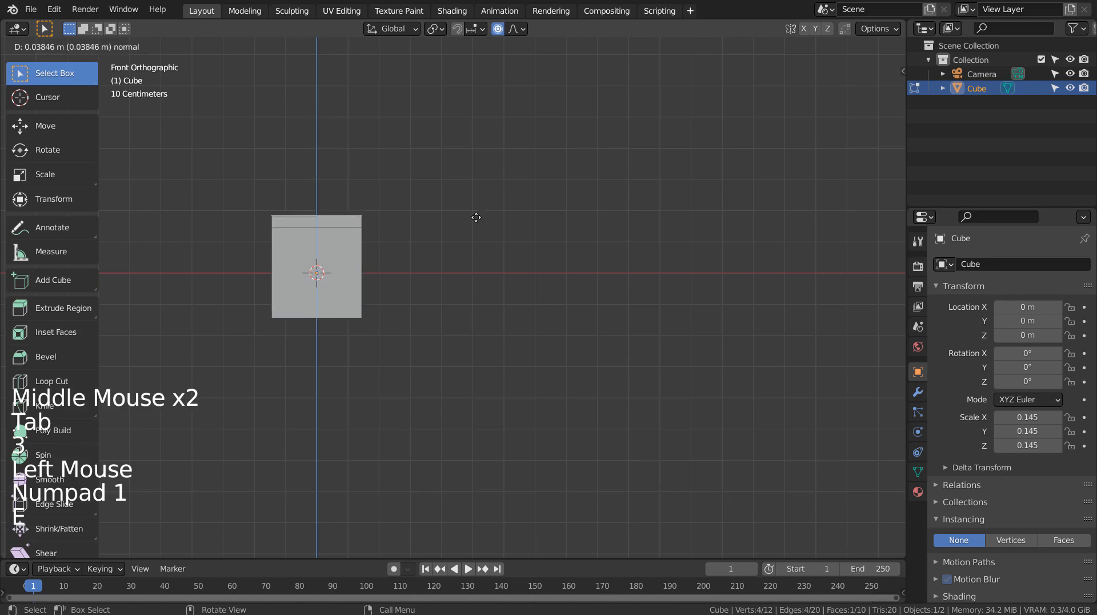
left_click(480, 186)
key("g")
key("r")
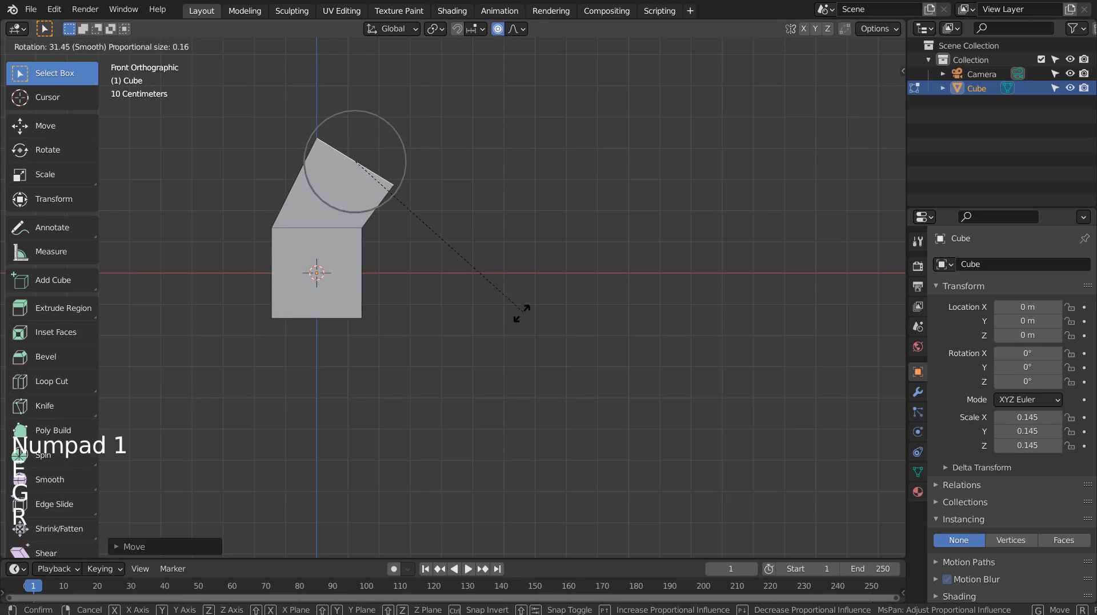
left_click(522, 313)
- Extrude a second segment from the end face, move it outward along the curve and rotate the end further clockwise
key("e")
left_click(683, 250)
key("g")
left_click(780, 325)
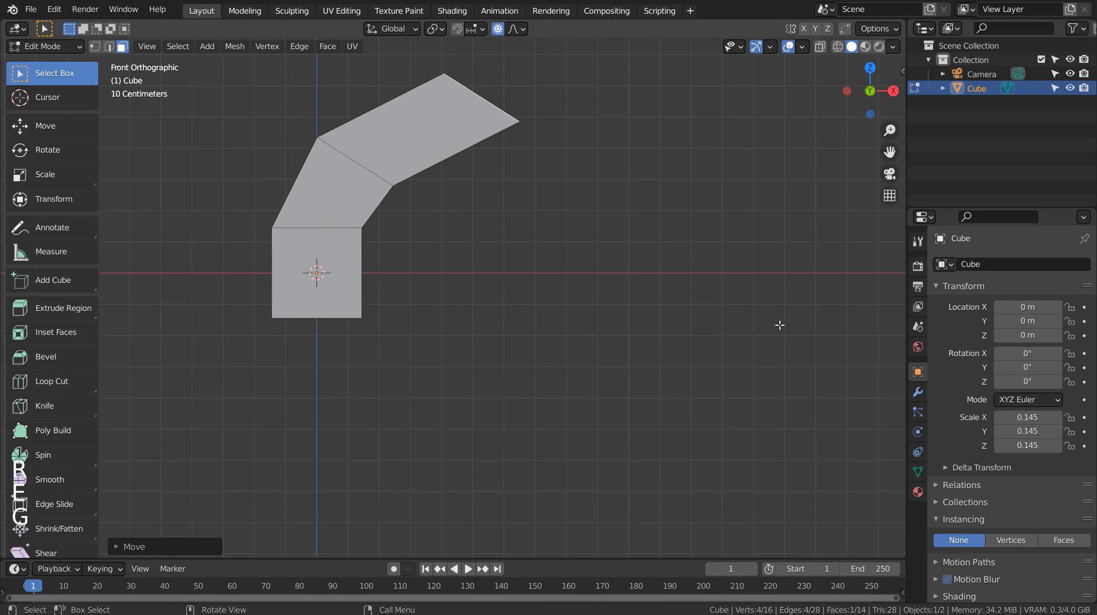
key("s")
right_click(779, 311)
key("r")
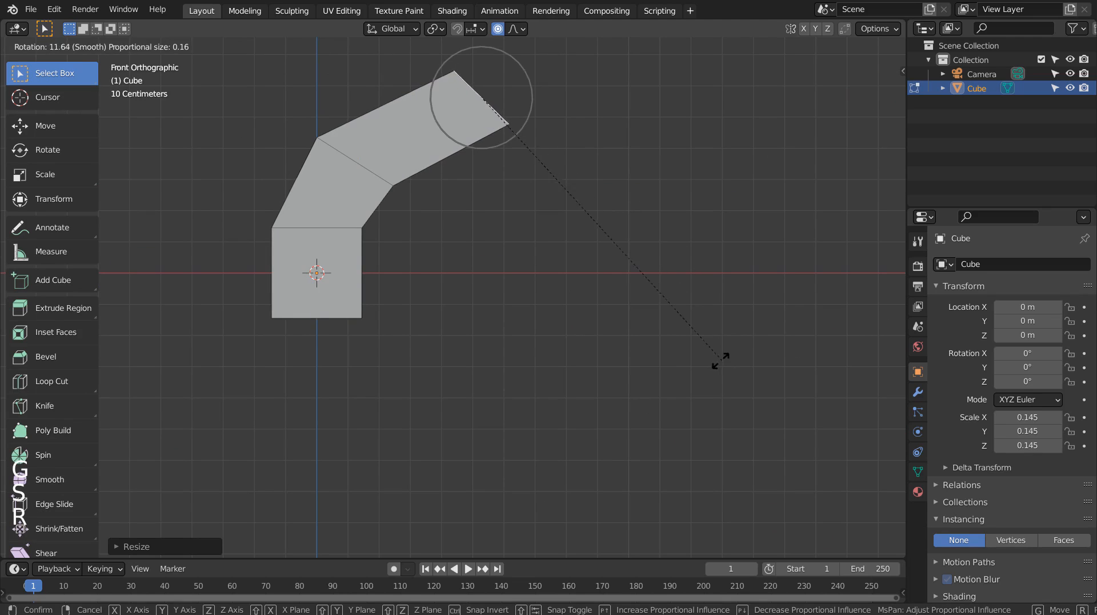
left_click(676, 388)
- Extrude a third segment from the end face and move its end downward to complete the arched blade shape
key("e")
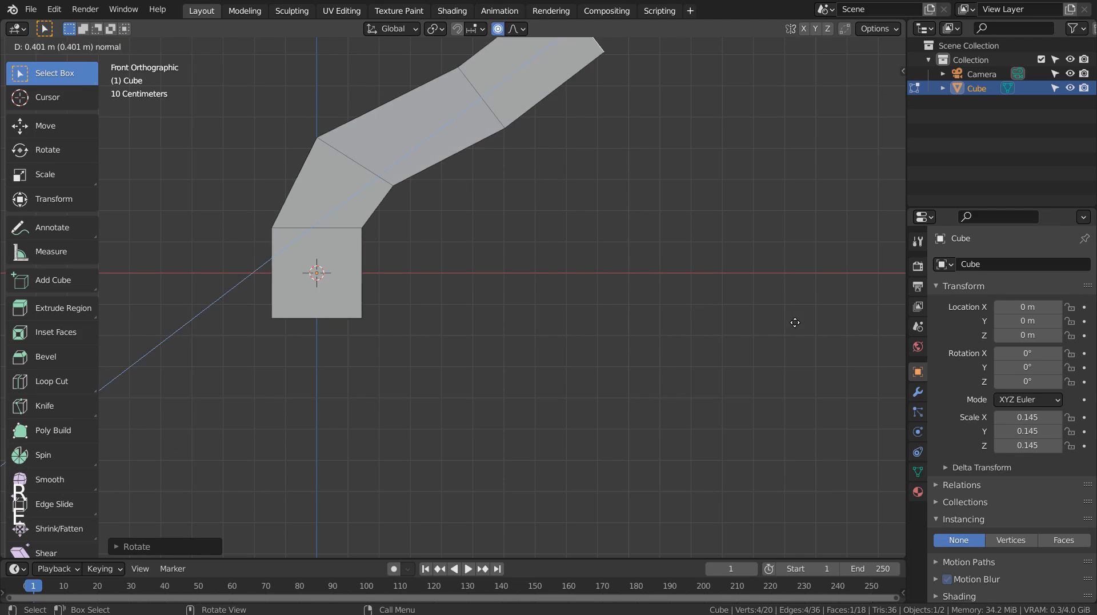
key("g")
left_click(827, 441)
- Flatten the arched object along the global Y axis to a thin blade with a Y scale of about 0.009
middle_click_drag(826, 441, 548, 426)
key("Tab")
key("s")
key("y")
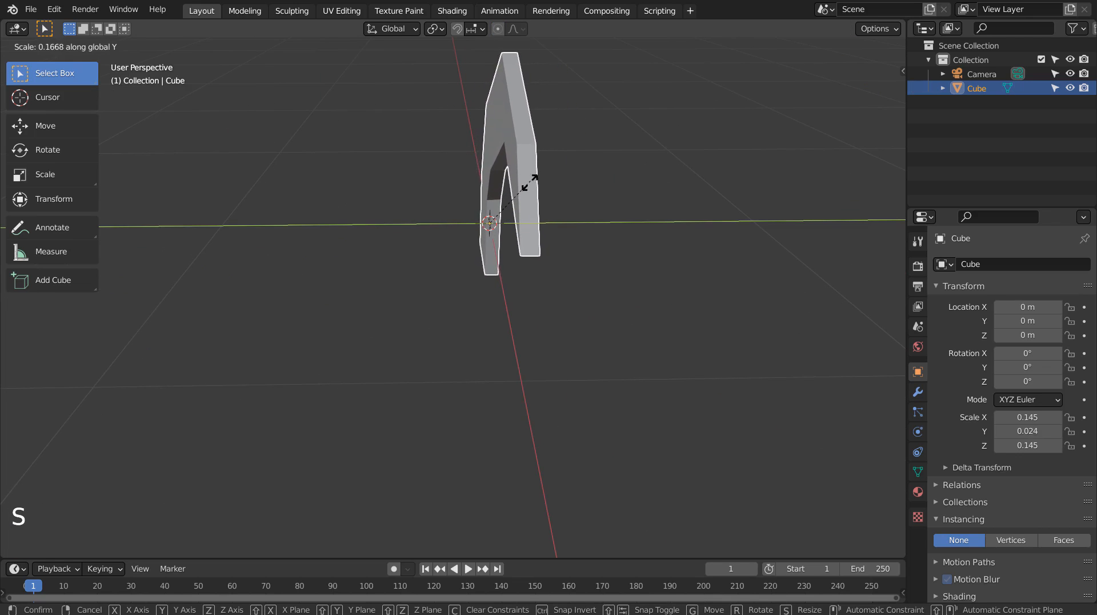
left_click(511, 214)
key("Tab")
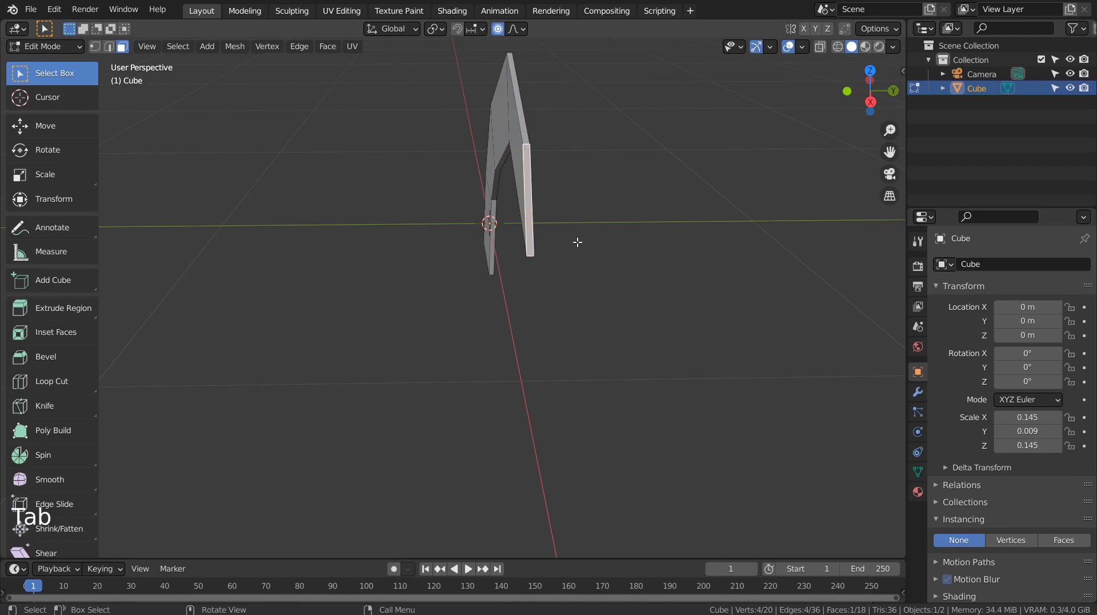
middle_click_drag(576, 240, 592, 295)
key("Tab")
- Add a UV sphere at the origin and rotate it 90° about the Y axis in the front view
key("shift+a")
mouse_move(567, 210)
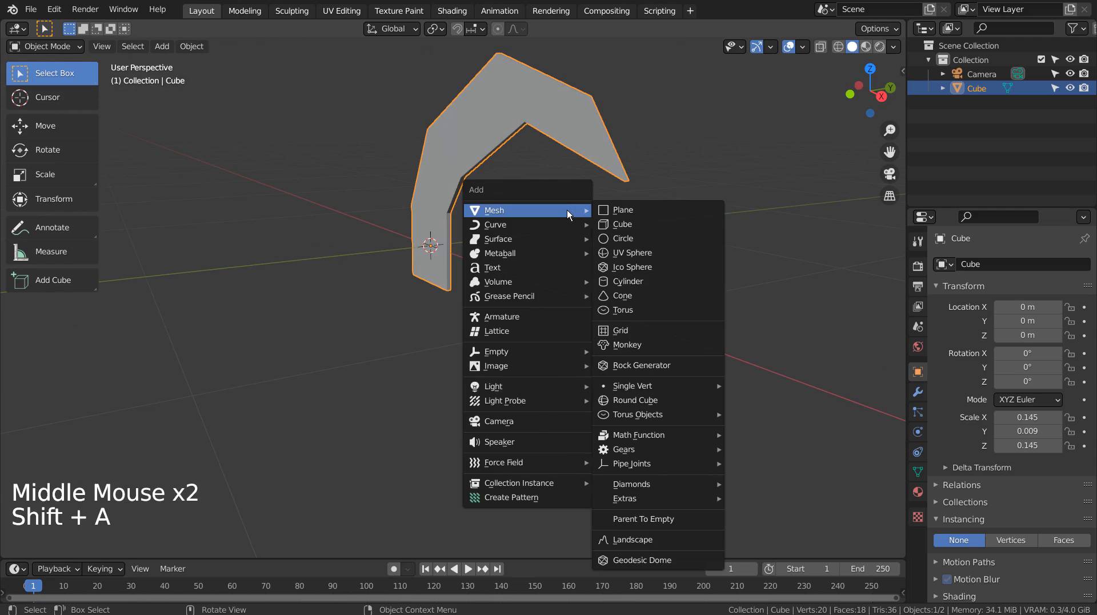
left_click(633, 249)
scroll(632, 250, "down", 5)
scroll(632, 250, "down", 4)
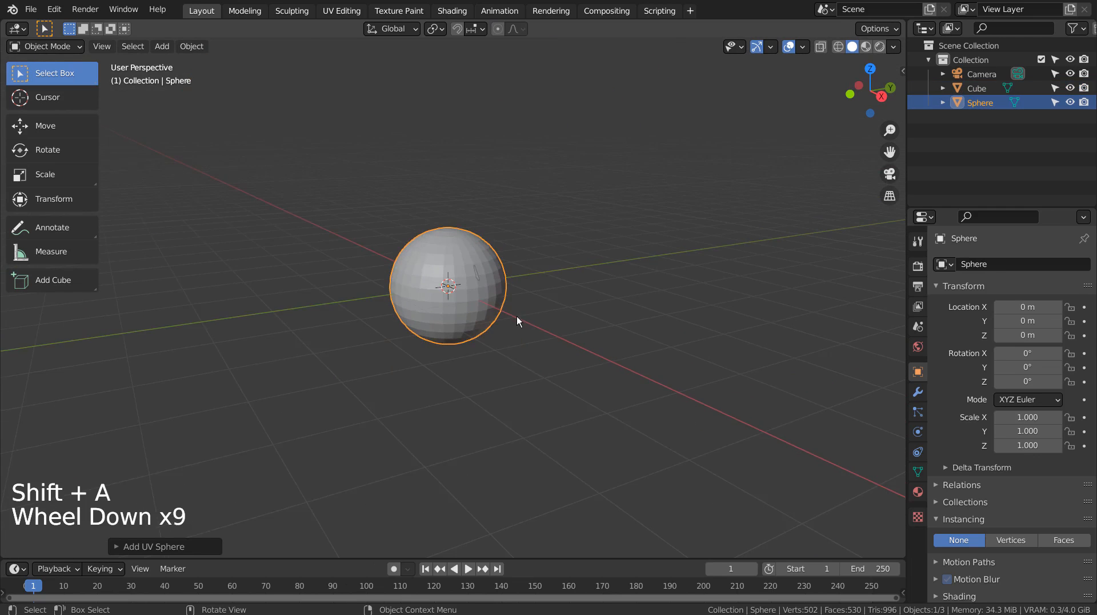
middle_click_drag(517, 316, 588, 317)
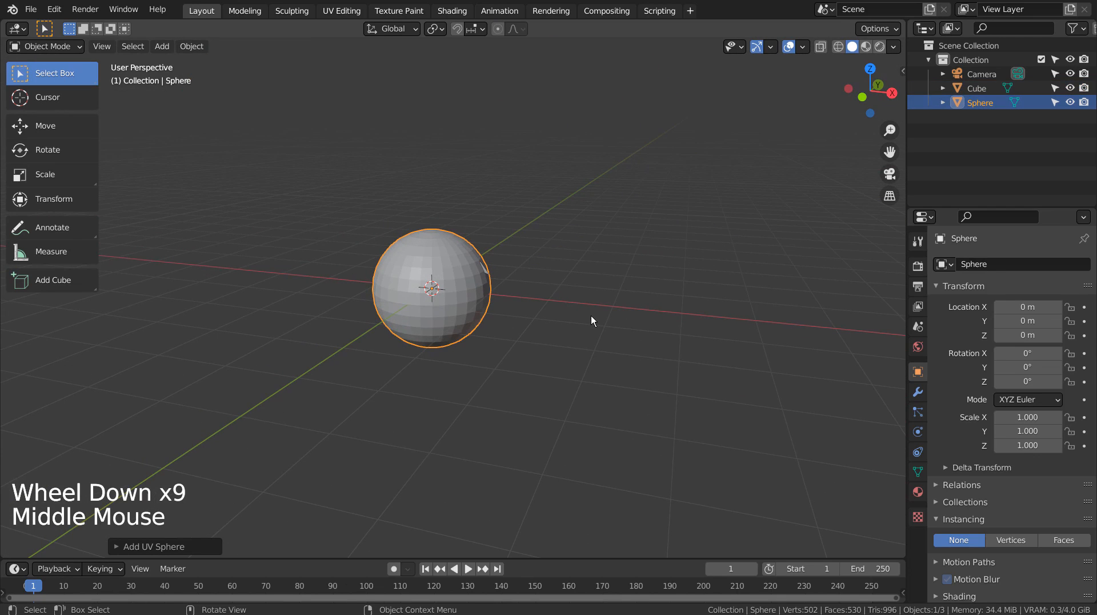
key("KP_1")
key("r")
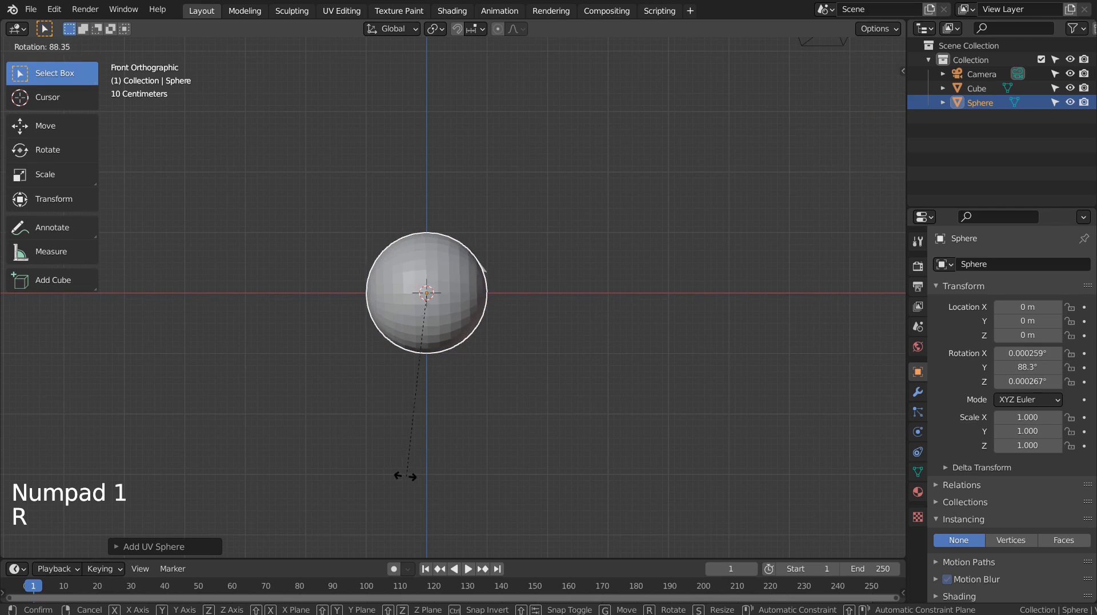
left_click(400, 477)
- Stretch the sphere along the global X axis to a scale of about 7.38
key("s")
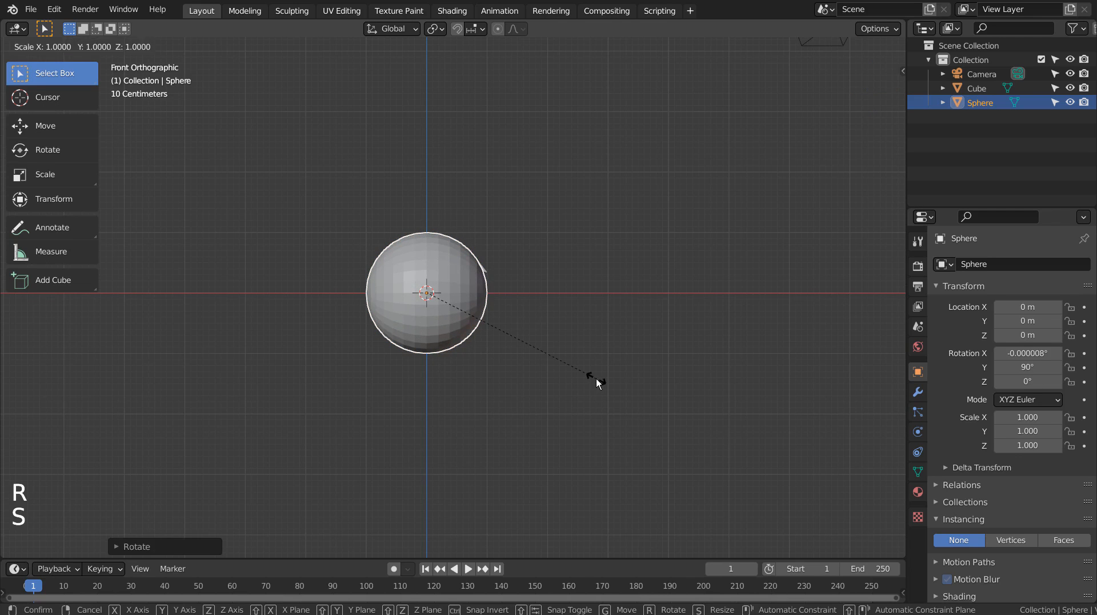
key("x")
left_click(33, 343)
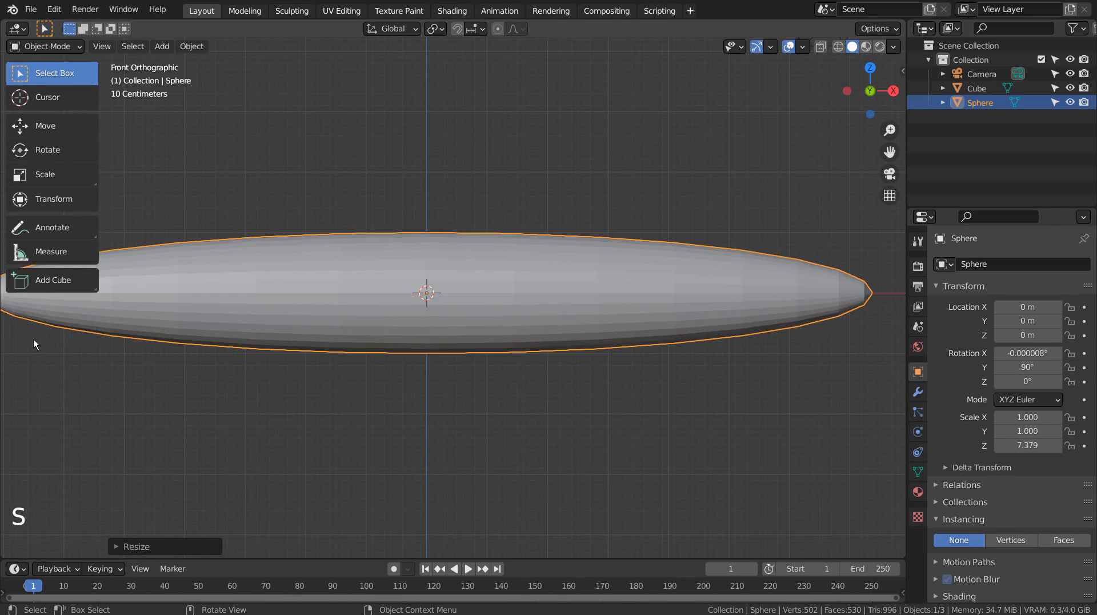
middle_click_drag(373, 384, 430, 398)
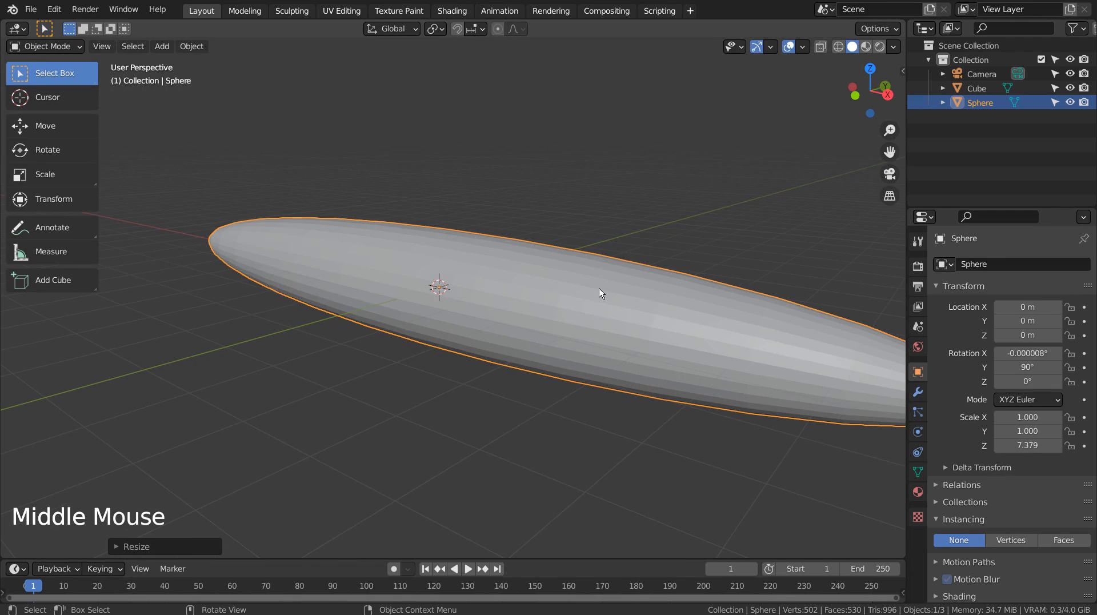
- Parent the thin blade inside the sphere to the sphere object
scroll(627, 363, "up", 14)
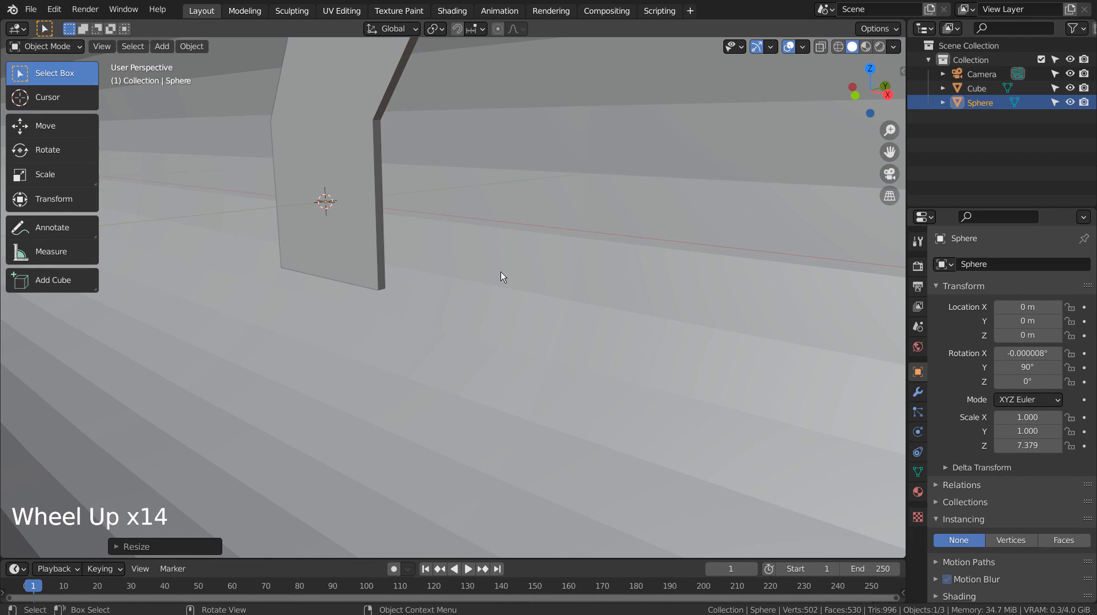
left_click(384, 175)
left_click(380, 171, "shift")
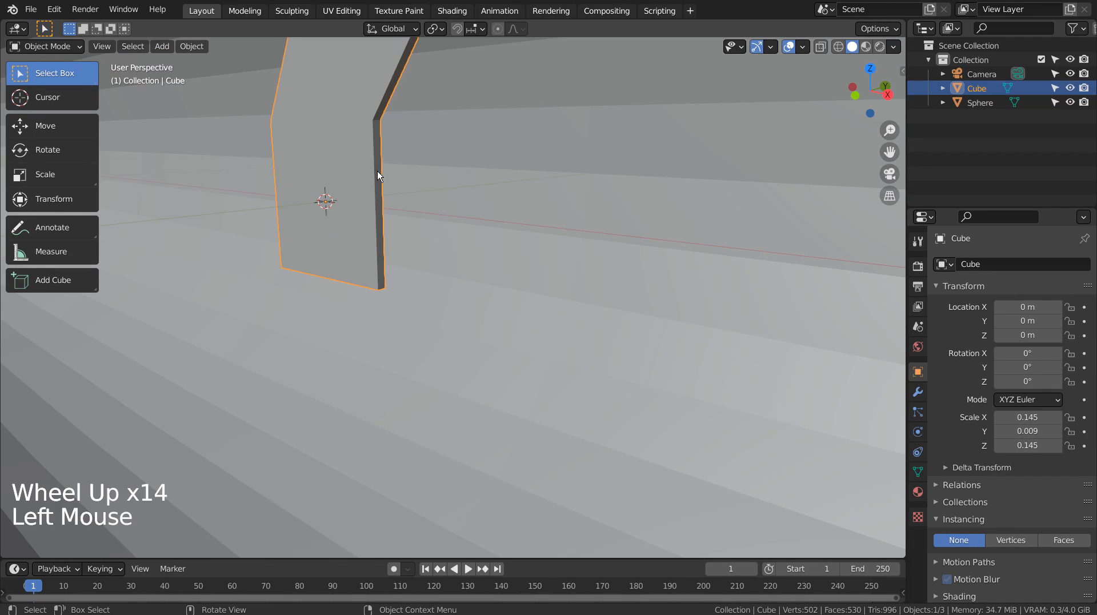
key("ctrl+p")
left_click(513, 188)
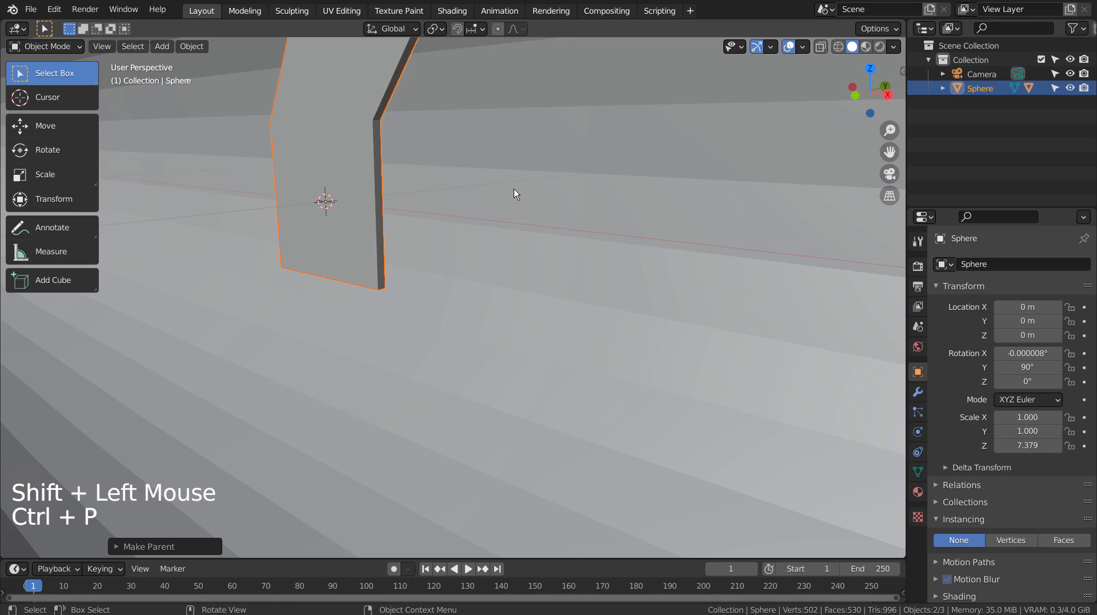
- Select only the sphere and set its instancing to Faces
scroll(522, 191, "down", 10)
left_click(900, 403)
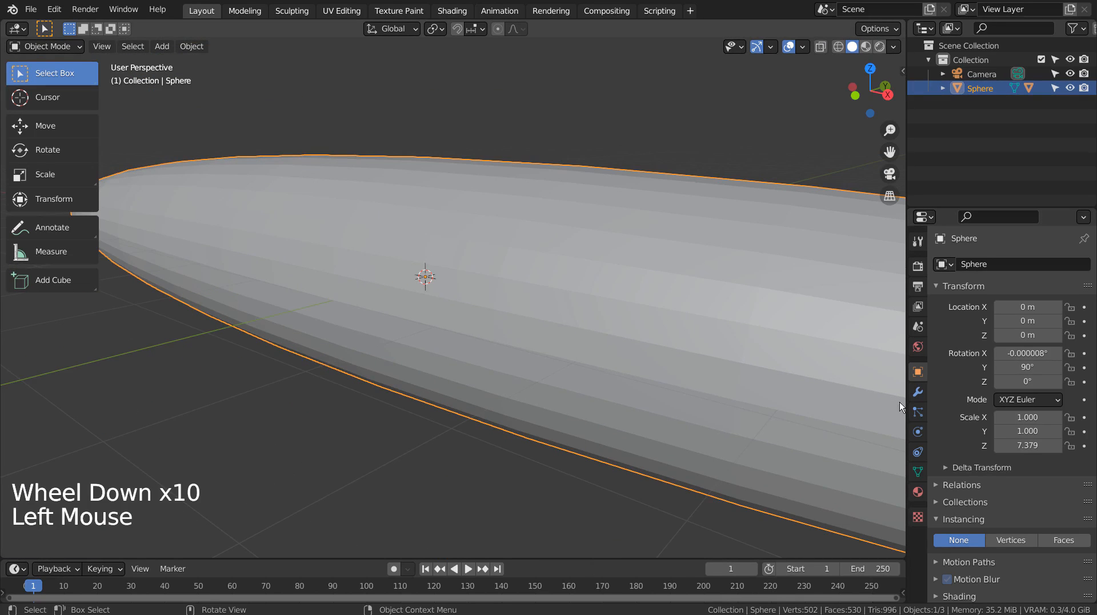
left_click(1047, 540)
- Select the original blade inside the sphere and view it from the right side
middle_click_drag(588, 382, 516, 364)
scroll(541, 345, "up", 6)
scroll(506, 365, "up", 4)
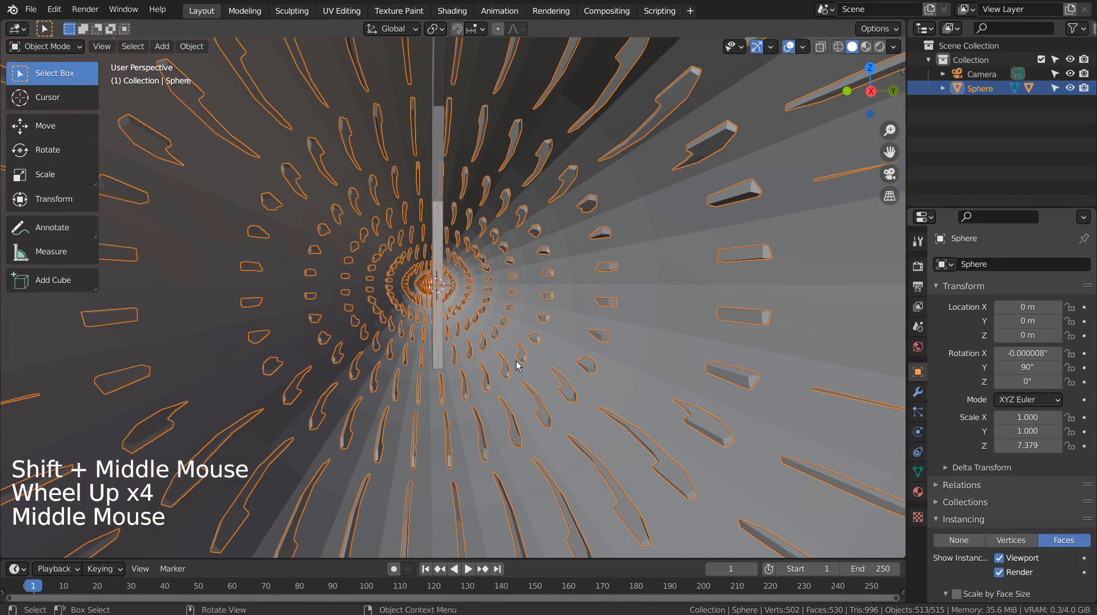
left_click(448, 197)
key("KP_3")
key("KP_1")
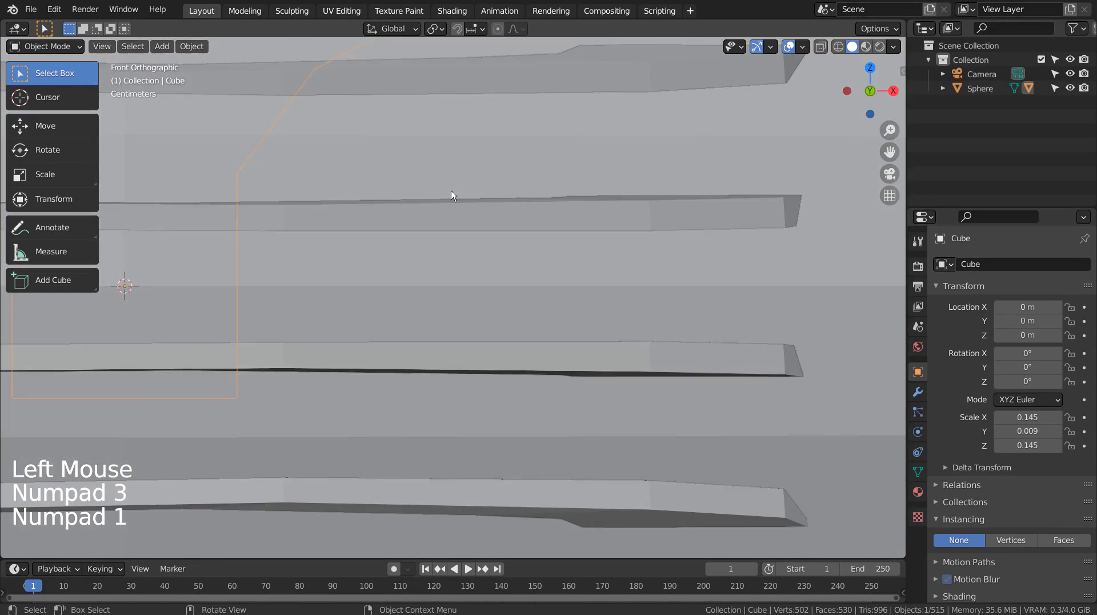
key("KP_3")
- Try rotating the blade 5° about the X axis in the right view, and undo the rotation
key("r")
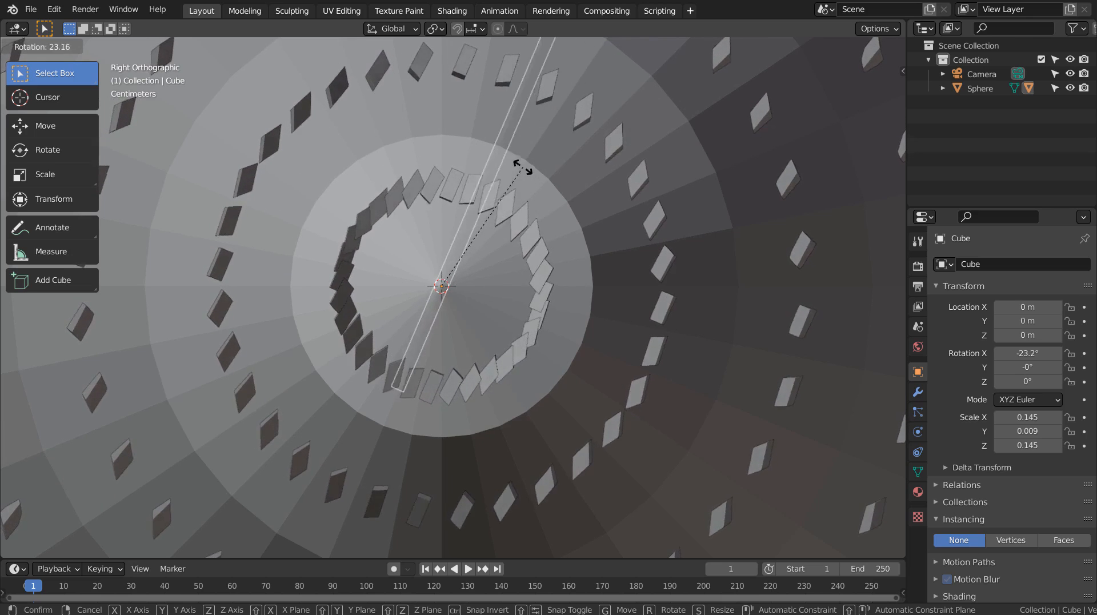
left_click(464, 120)
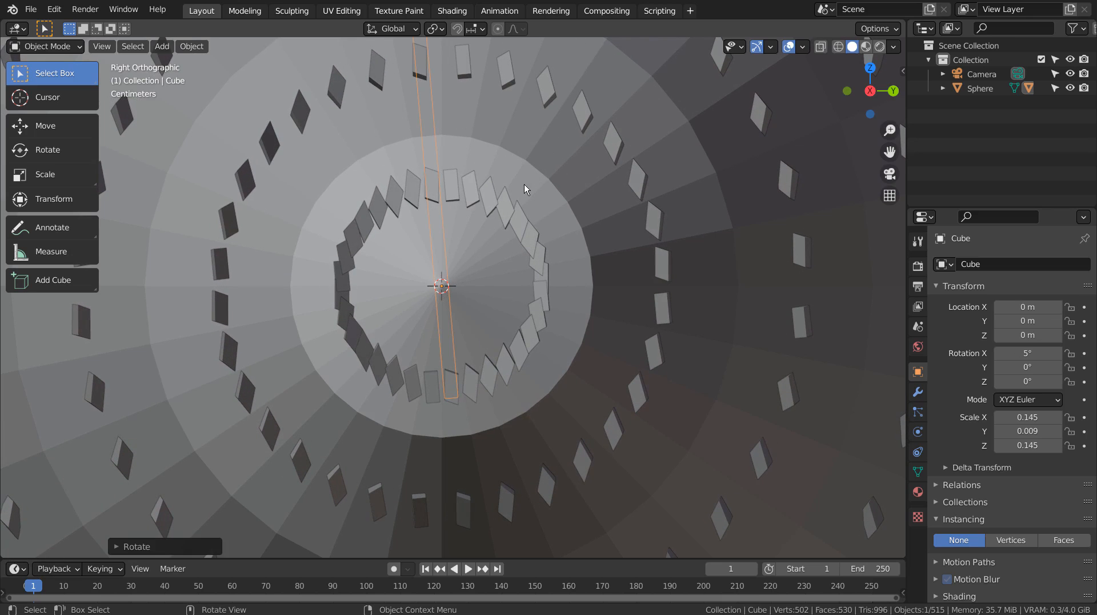
key("ctrl+z")
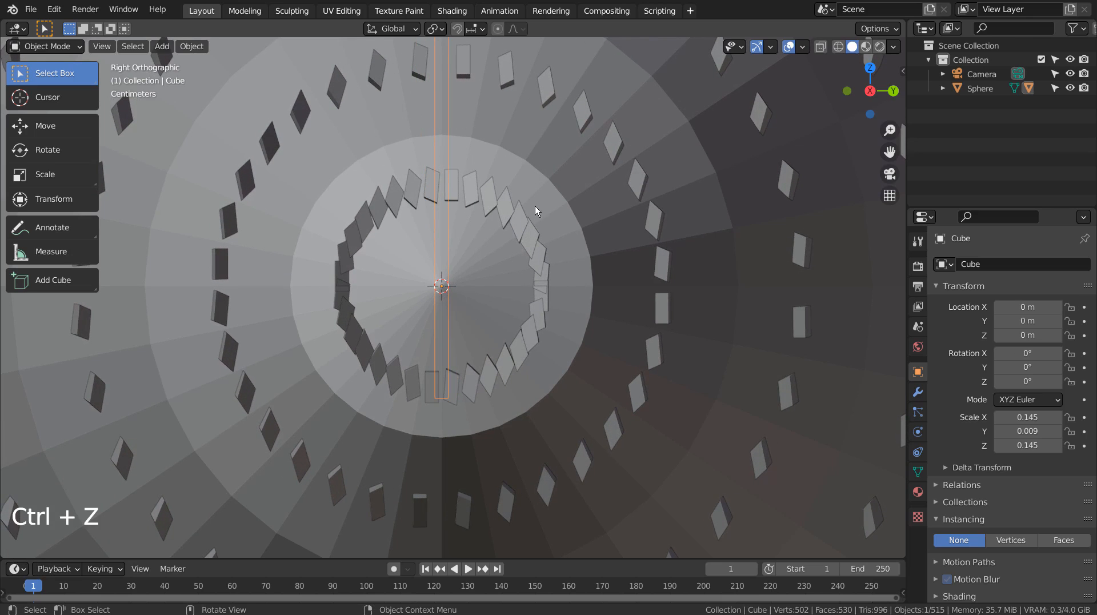
- Scale the original blade down uniformly, to about 0.123 on X and Z
key("s")
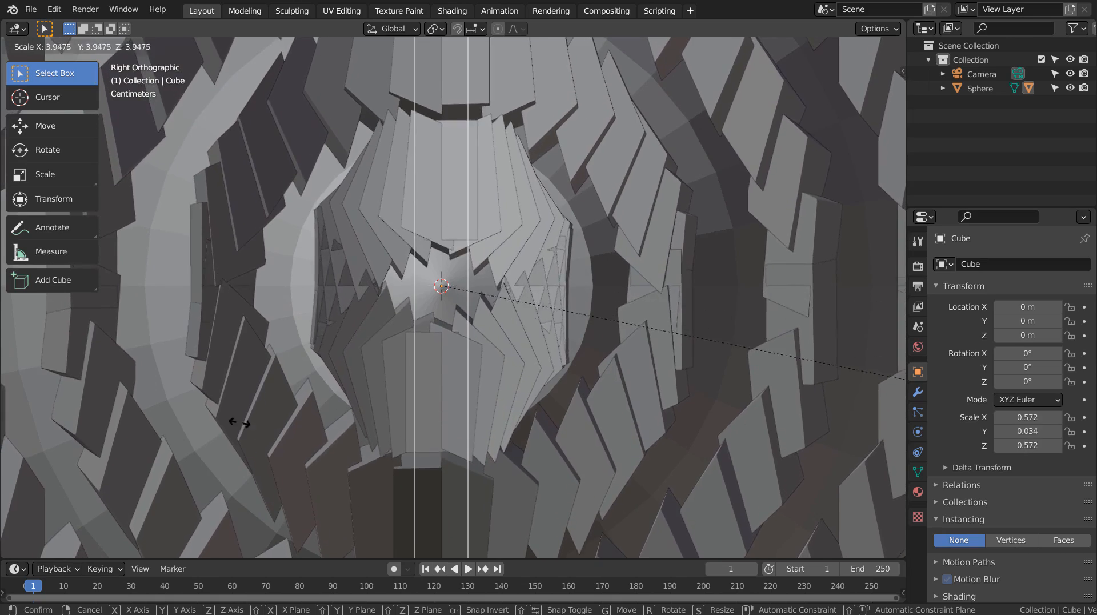
left_click(625, 287)
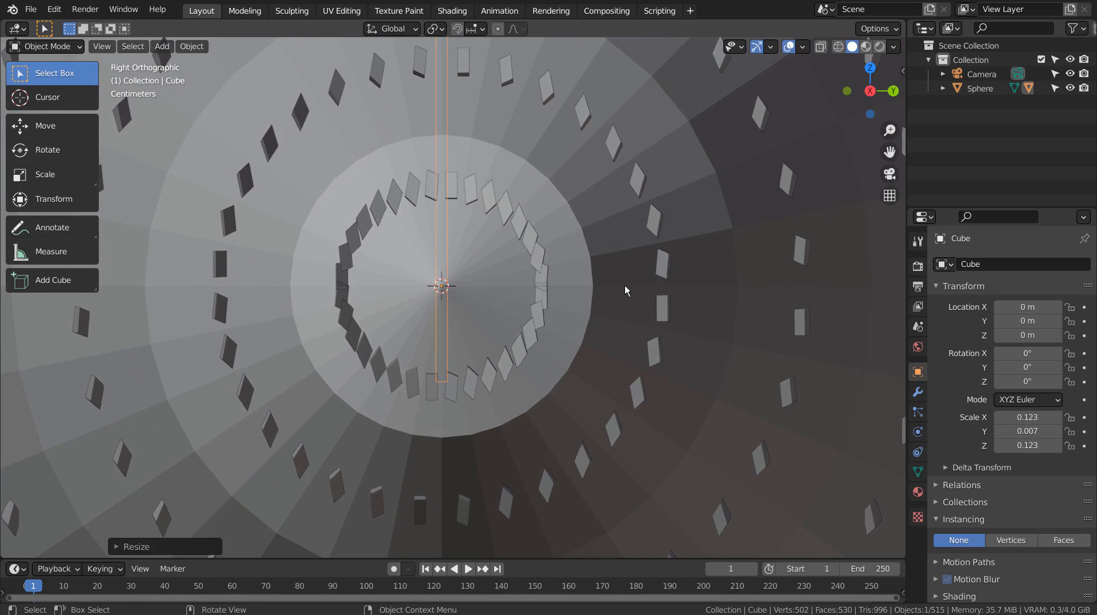
- Select the sphere and shorten it along the global X axis to a scale of about 3.21
middle_click_drag(625, 287, 757, 297)
scroll(763, 298, "down", 12)
scroll(735, 285, "down", 1)
left_click(526, 236)
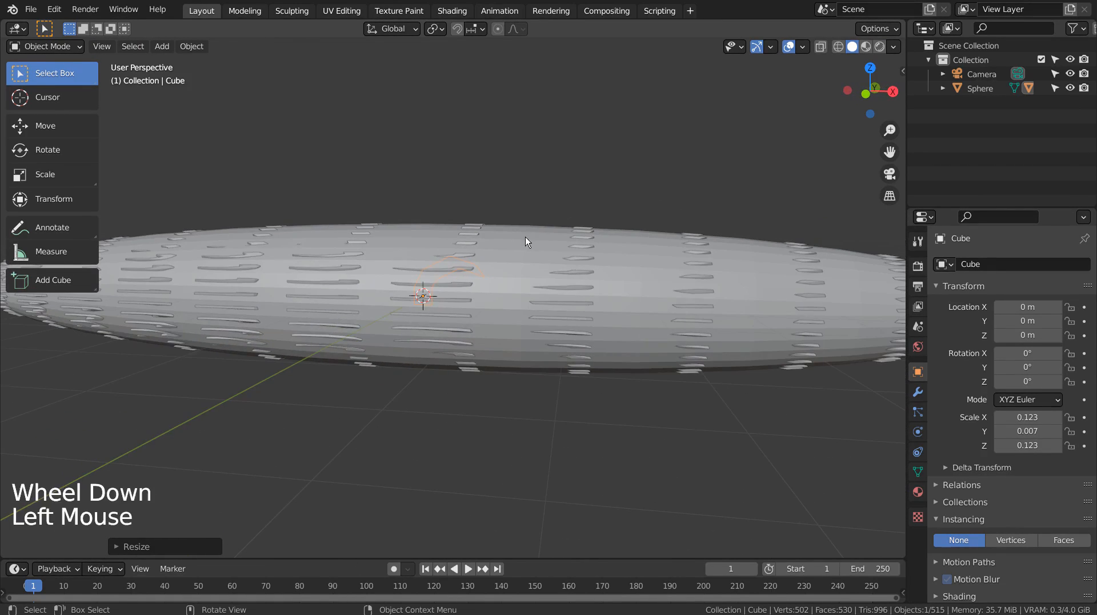
scroll(591, 280, "down", 1)
scroll(591, 281, "down", 2)
key("s")
key("x")
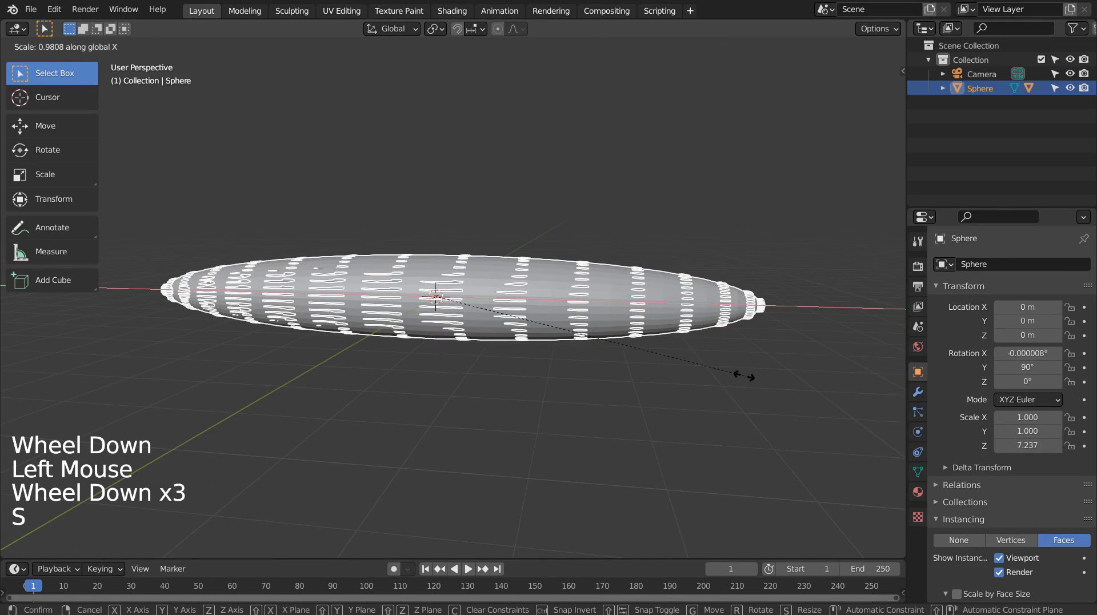
left_click(558, 363)
- Add a level 3 Subdivision Surface to the sphere to multiply the blade instances
middle_click_drag(700, 392, 600, 381)
scroll(583, 376, "up", 8)
key("KP_1")
key("KP_3")
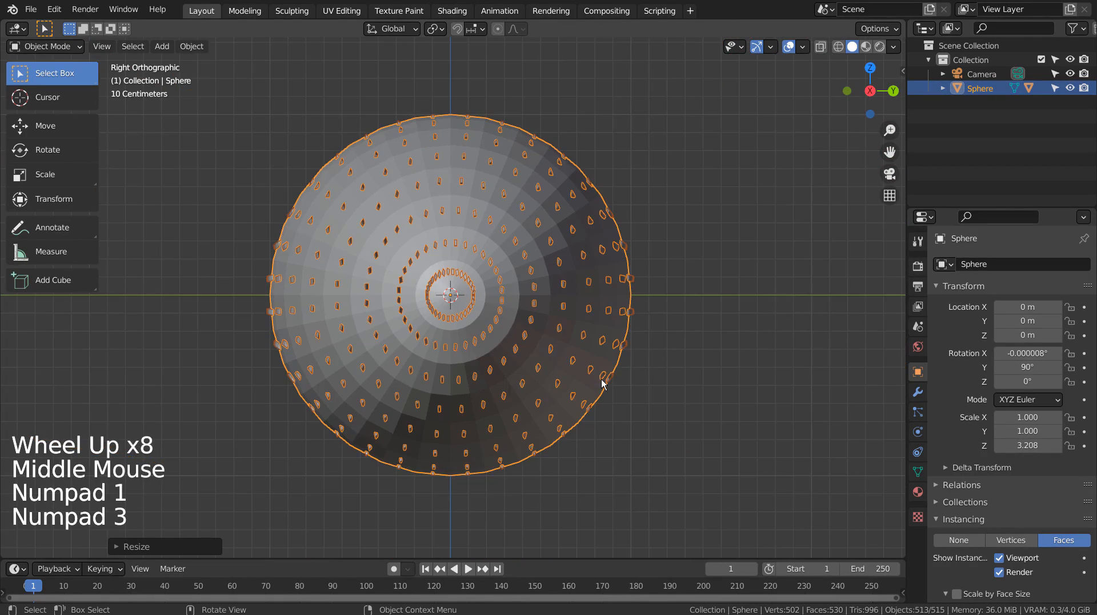
scroll(603, 382, "up", 3)
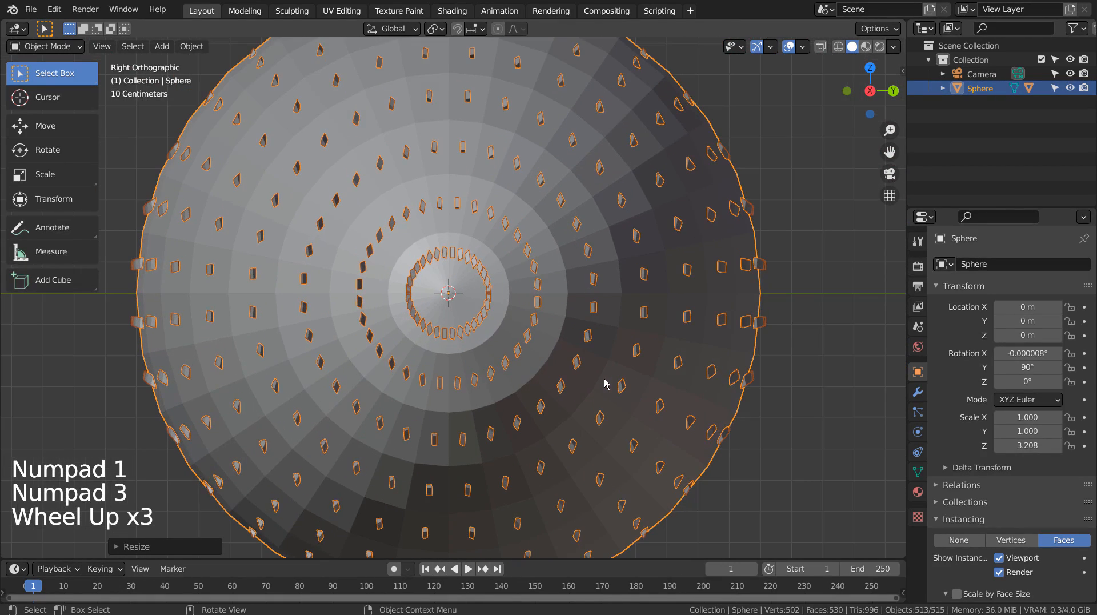
key("ctrl+3")
scroll(618, 370, "up", 11)
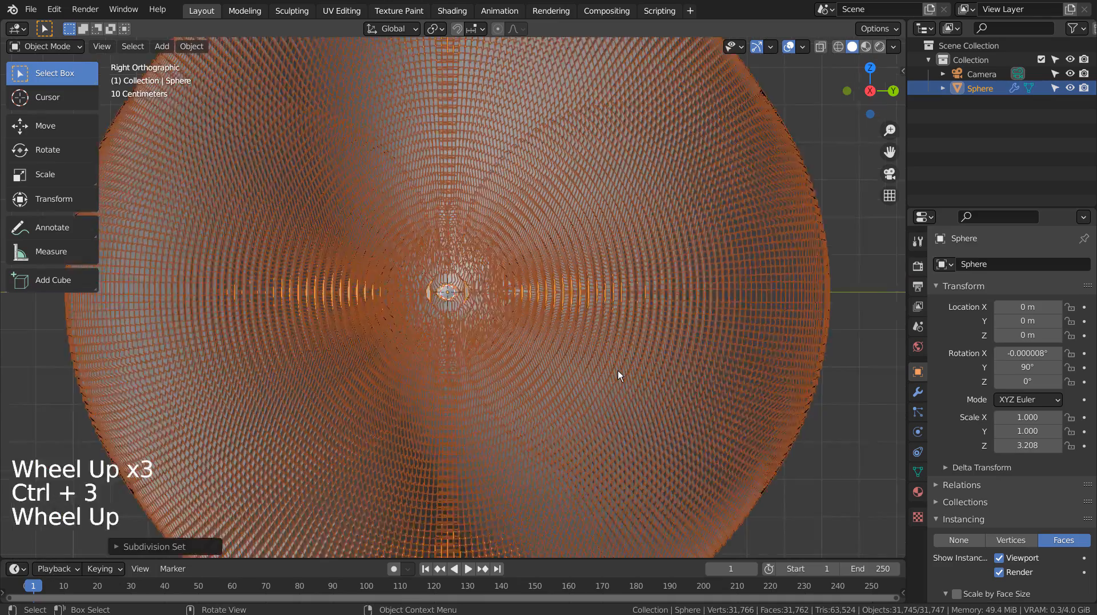
scroll(618, 375, "up", 20)
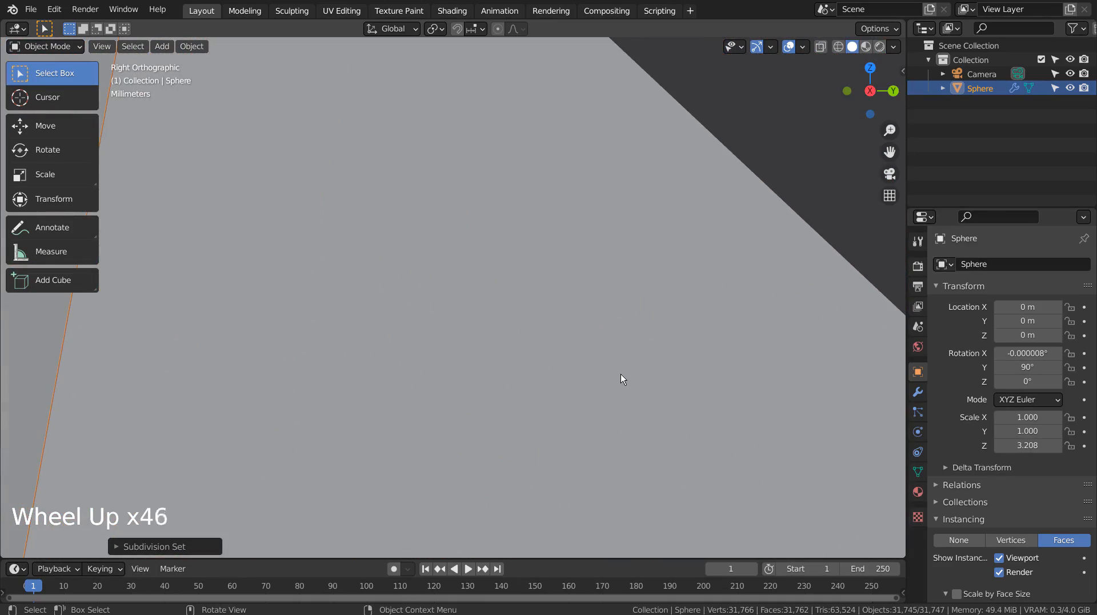
scroll(620, 374, "up", 3)
middle_click_drag(621, 374, 600, 375)
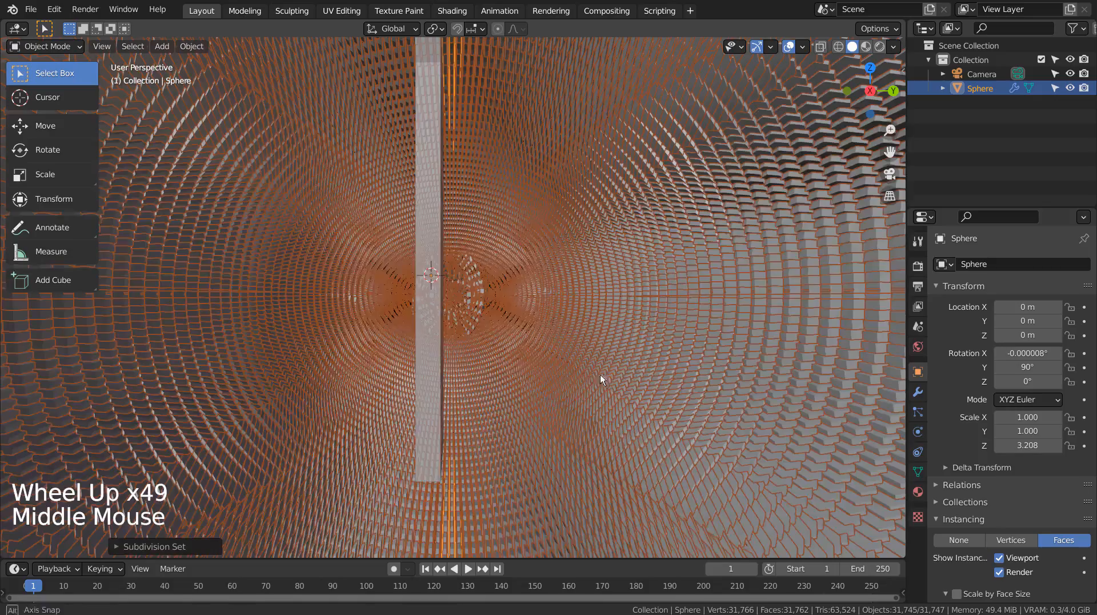
- Select the sphere and reduce its Subdivision Surface to level 2
scroll(573, 373, "up", 2)
left_click(501, 367)
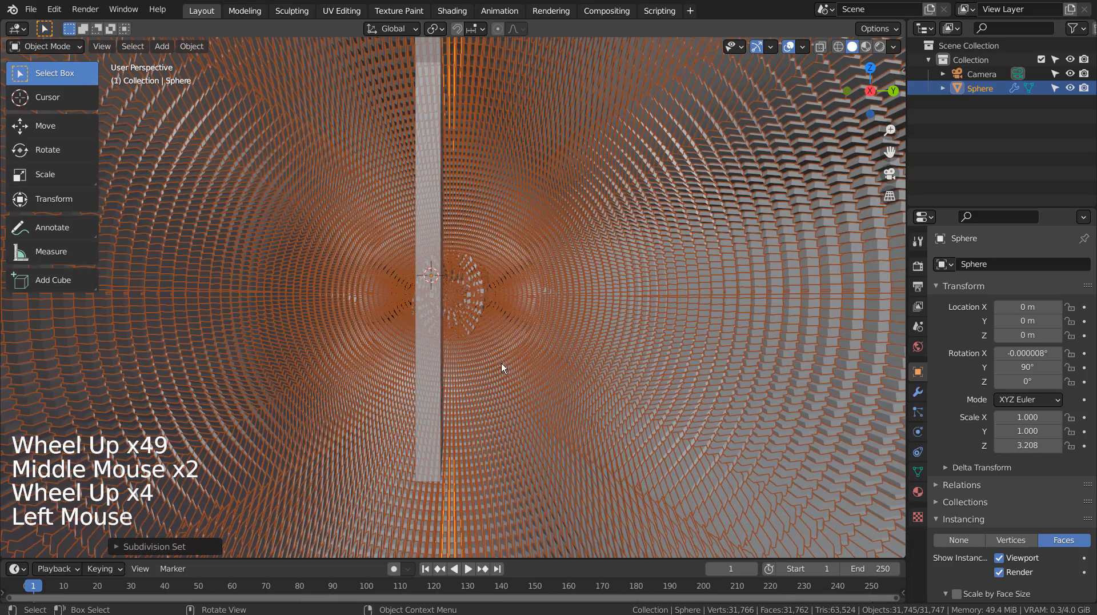
middle_click_drag(502, 367, 533, 361, "shift")
left_click(377, 296)
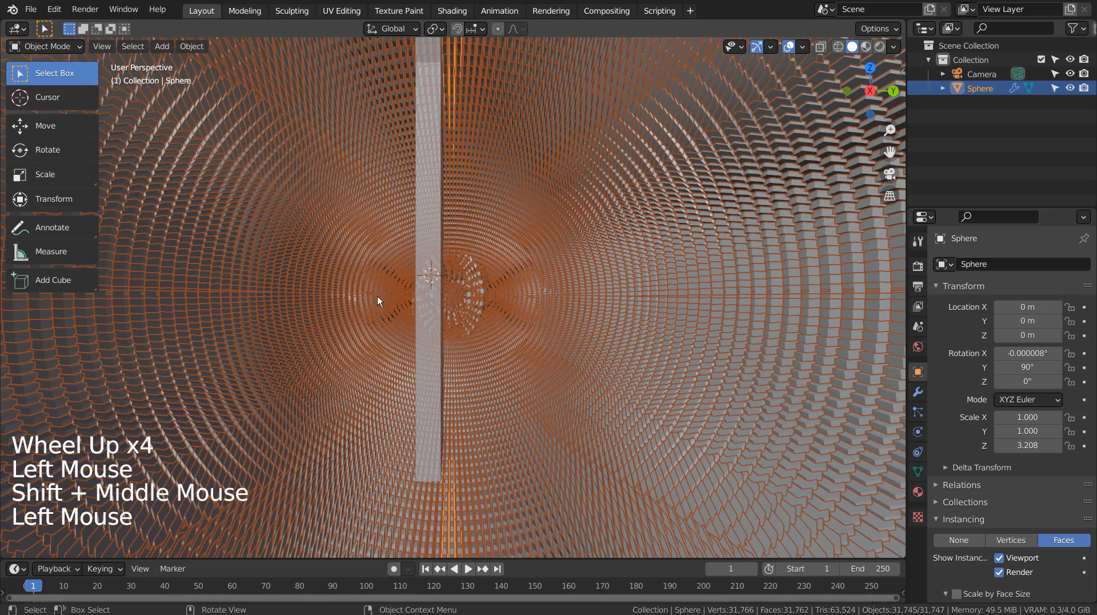
left_click(415, 311)
left_click(429, 343)
left_click(416, 370)
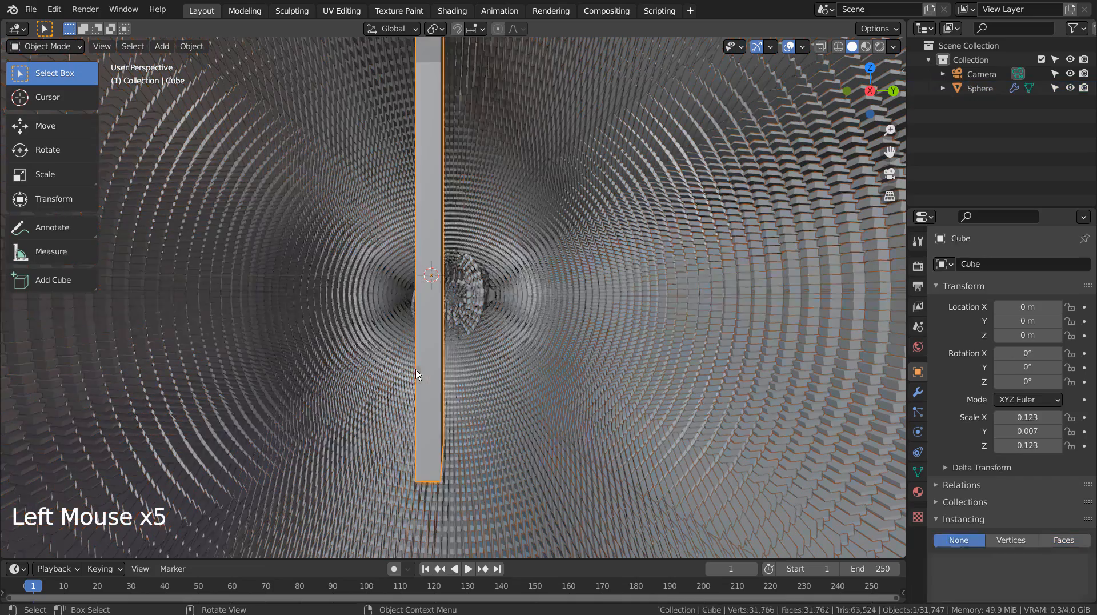
key("ctrl+1")
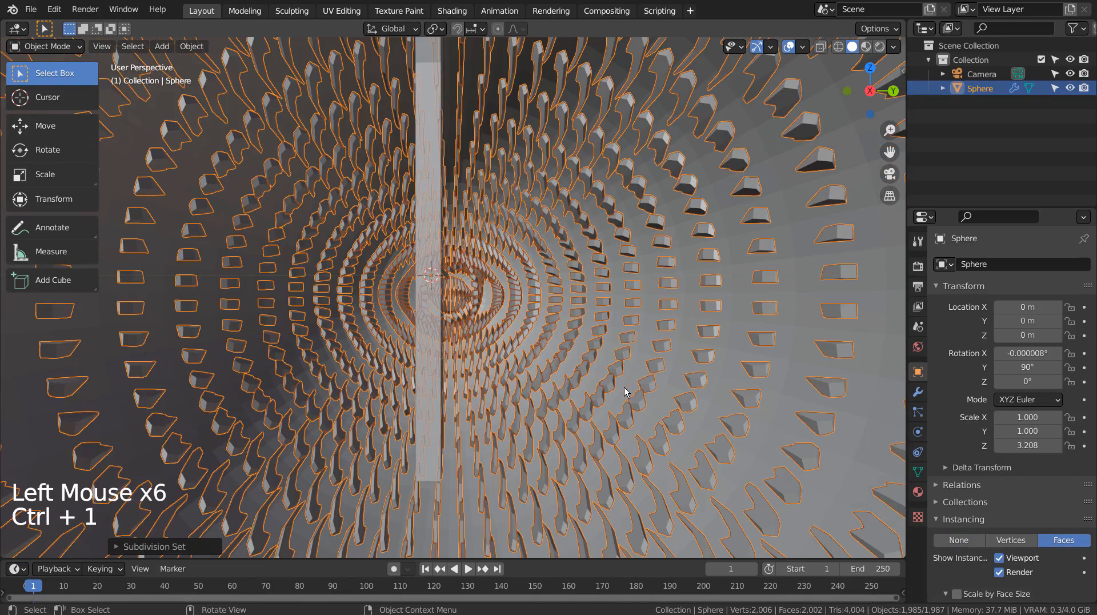
key("ctrl+2")
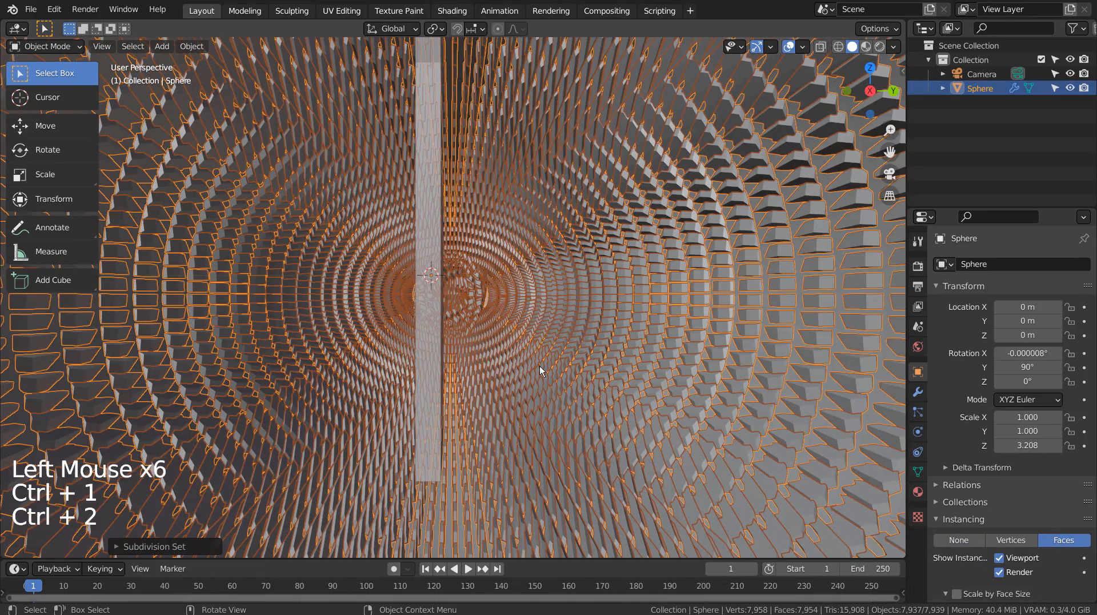
- Align the camera to a view looking down the inside of the sphere along its long axis
middle_click(502, 358, "shift")
middle_click(584, 345, "shift")
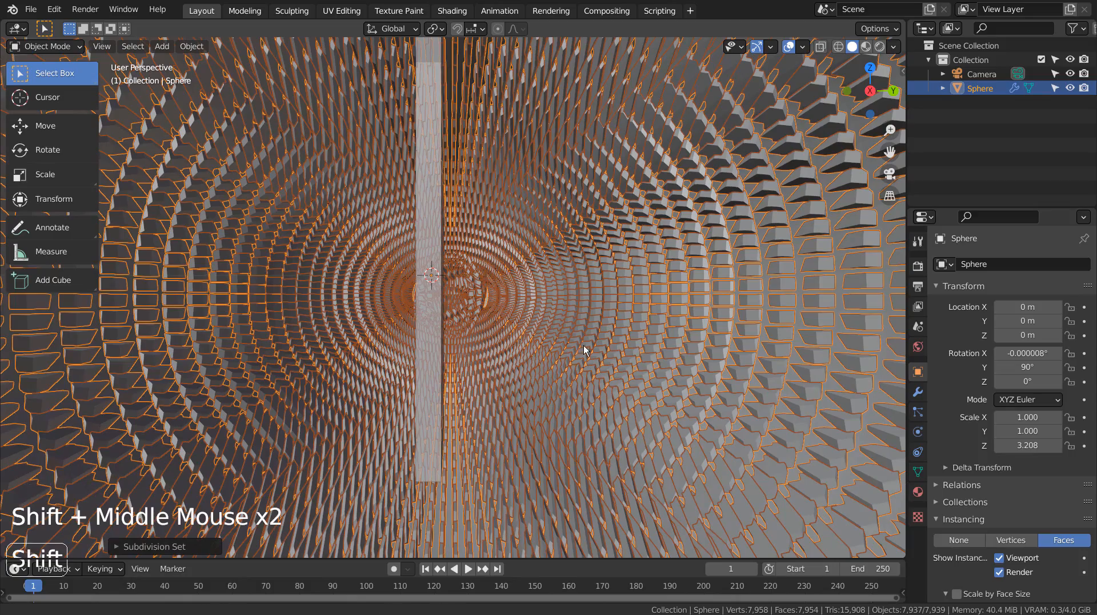
left_click(437, 346)
middle_click_drag(443, 346, 422, 333)
middle_click(431, 277)
middle_click_drag(552, 312, 536, 292, "shift")
middle_click_drag(536, 291, 806, 241)
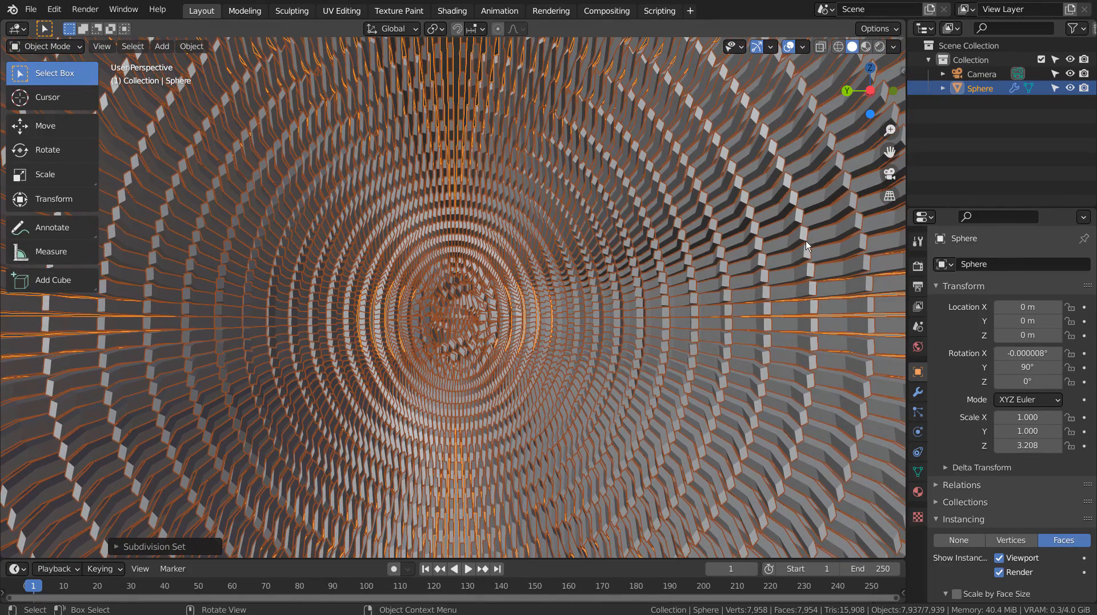
key("ctrl+alt+KP_0")
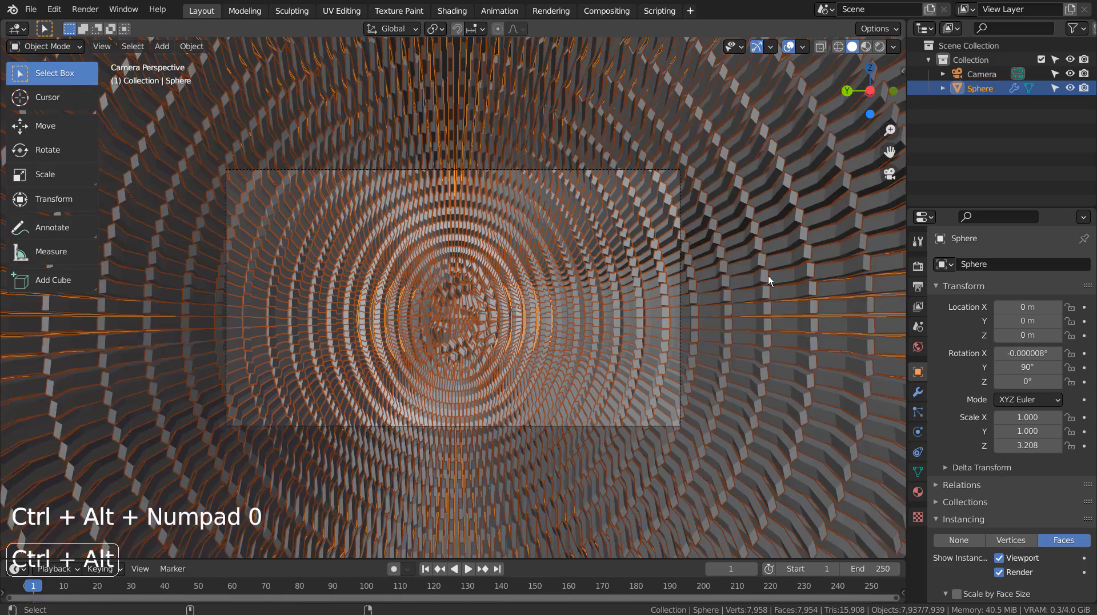
- Re-aim the camera with walk navigation so the far end of the tunnel is centred in the frame
key("shift+grave")
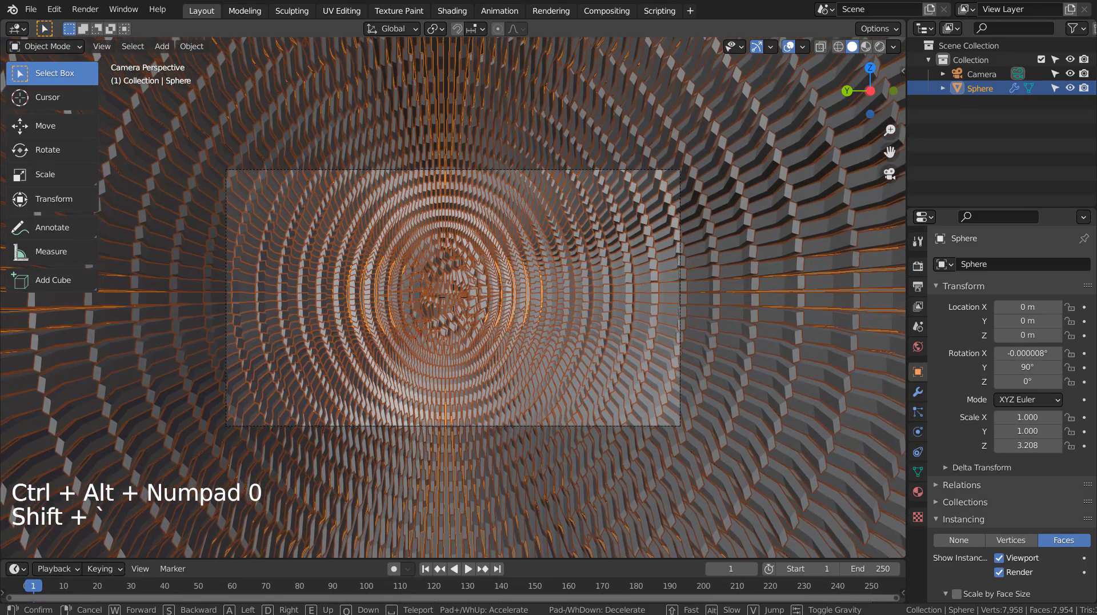
left_click(481, 333)
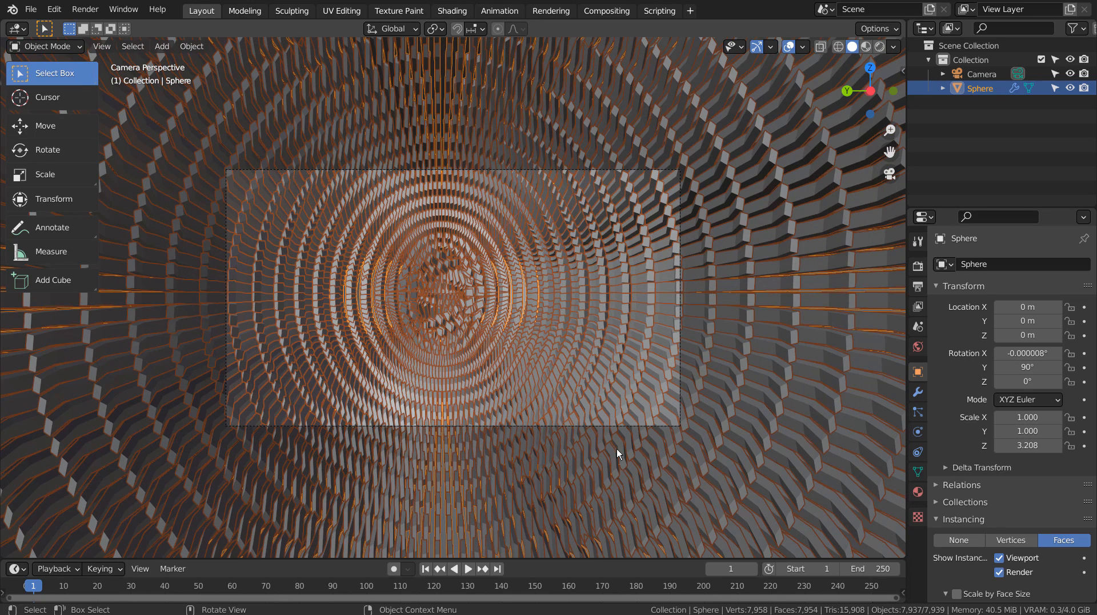
key("shift+grave")
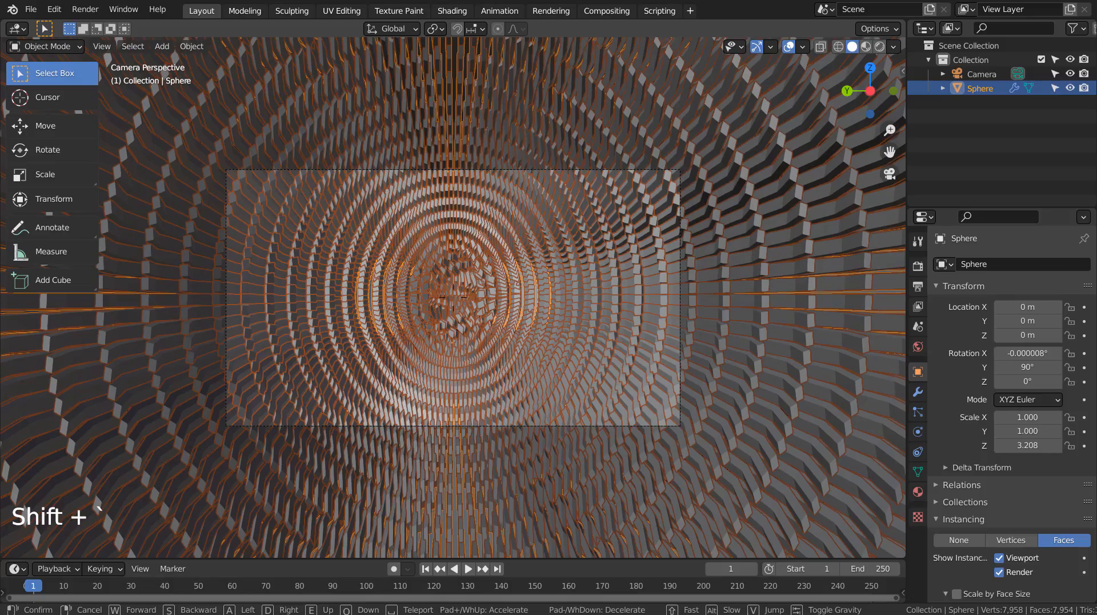
left_click(473, 297)
- Make the sphere's blade instances real objects
middle_click_drag(451, 311, 217, 225, "shift")
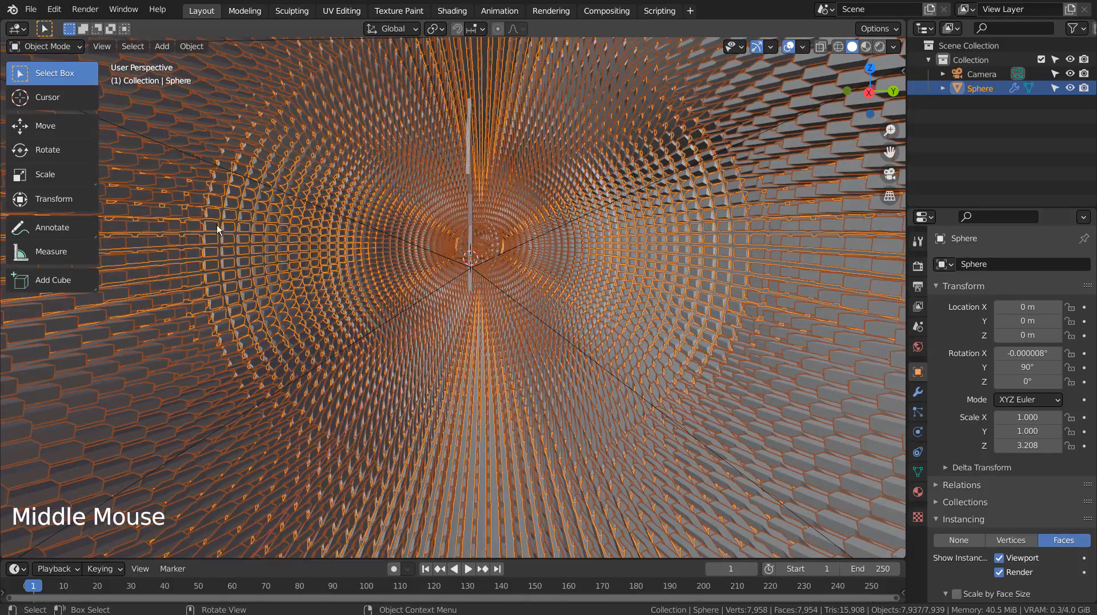
left_click(468, 171)
mouse_move(458, 214)
middle_mouse_down()
mouse_move(525, 218)
mouse_move(451, 222)
middle_mouse_up()
left_click(511, 350)
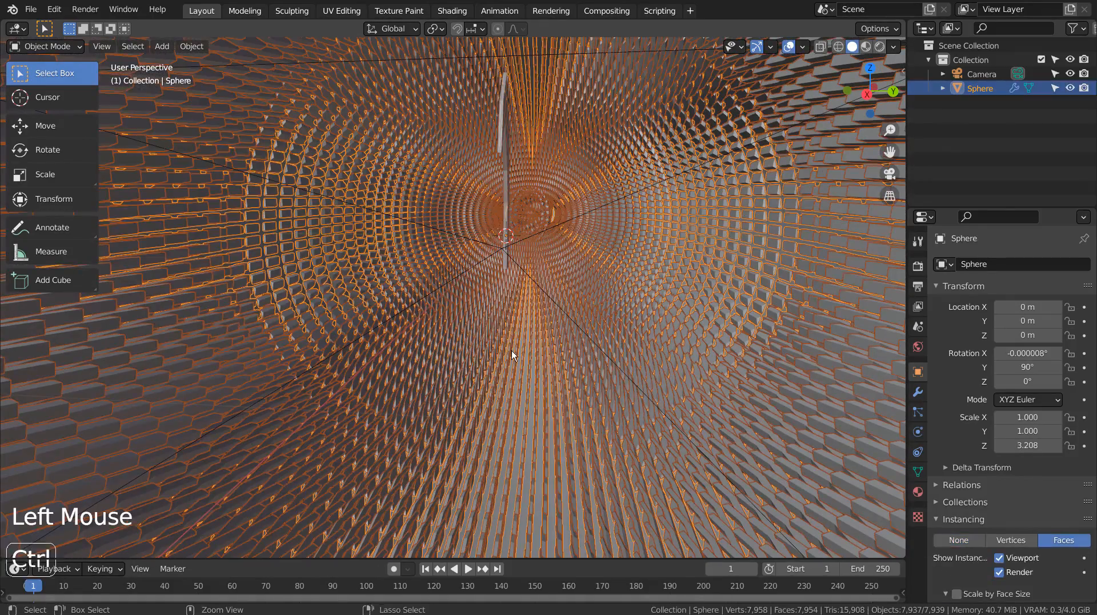
key("ctrl+a")
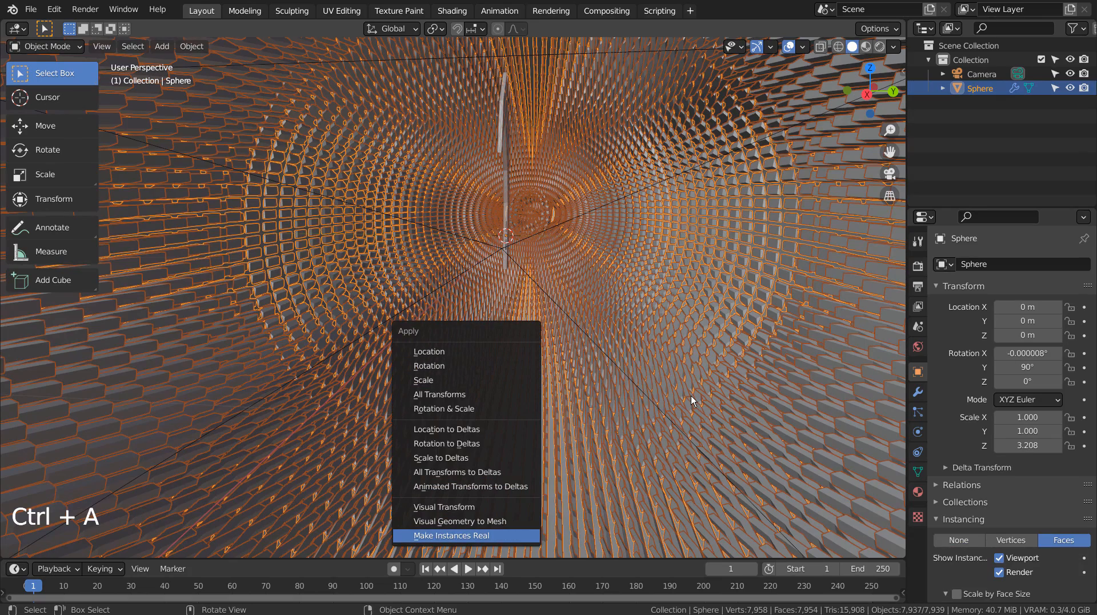
key("Return")
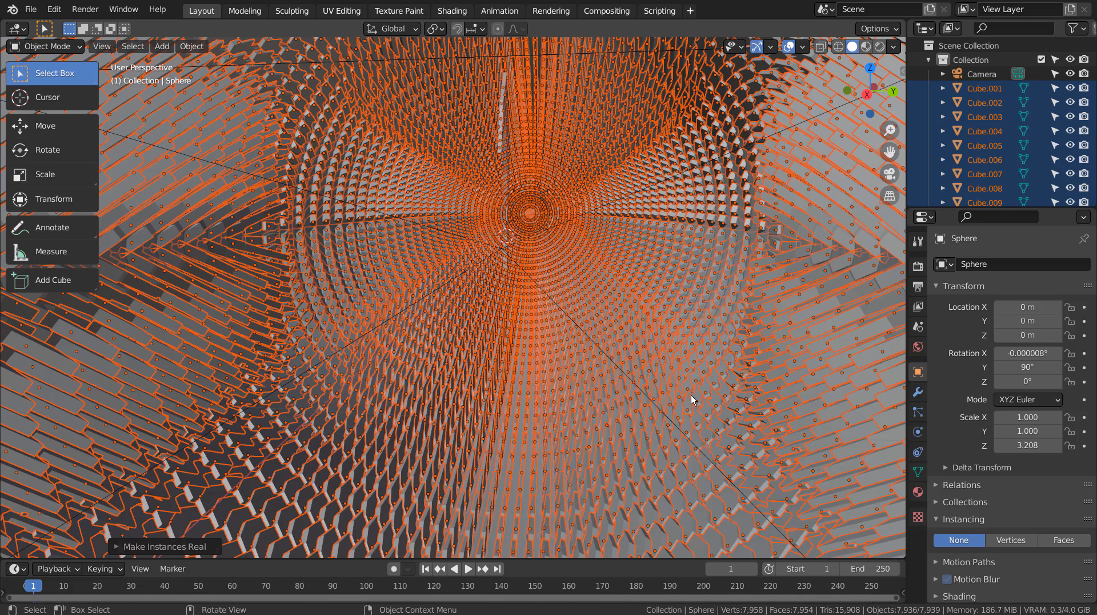
- Move the selected real blade objects into a new collection named Collection 2
key("m")
left_click(691, 396)
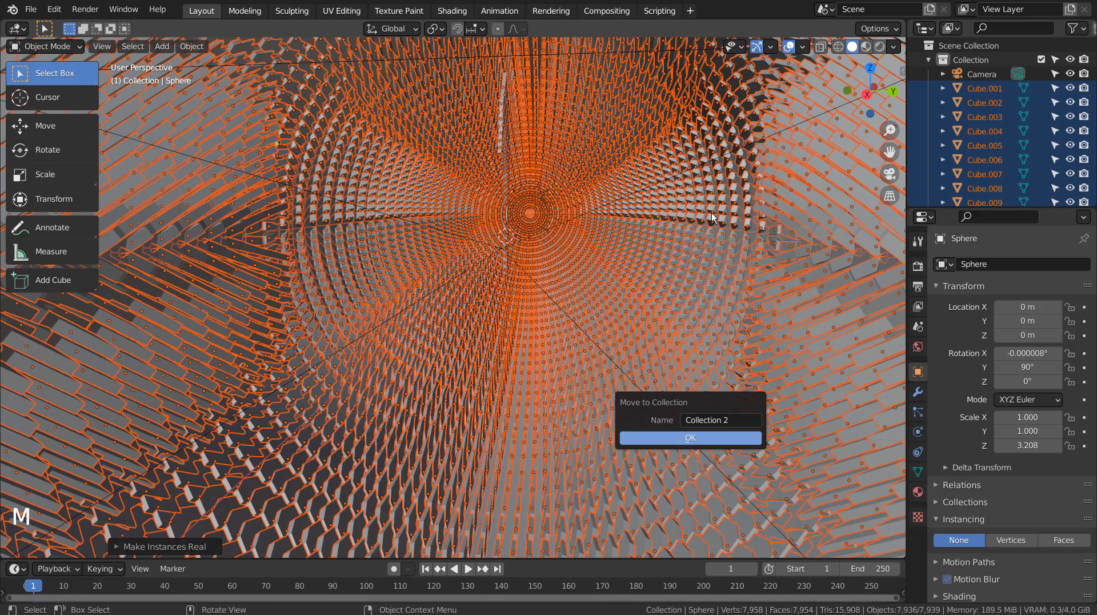
key("Return")
- Select the original blade at the sphere's centre and delete it
left_click(550, 156)
left_click(501, 136)
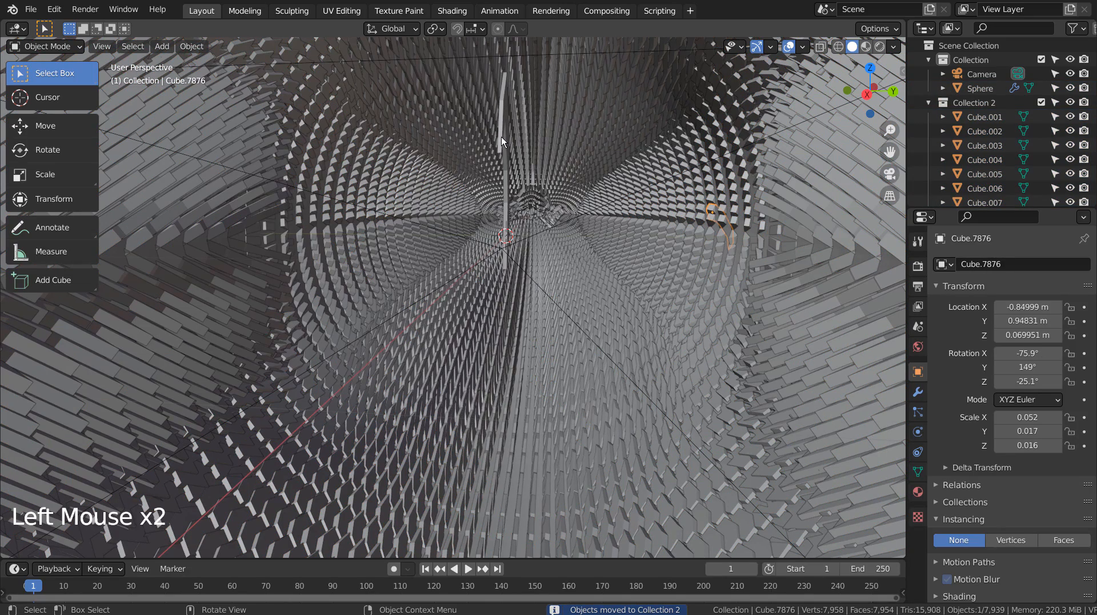
key("x")
left_click(608, 241)
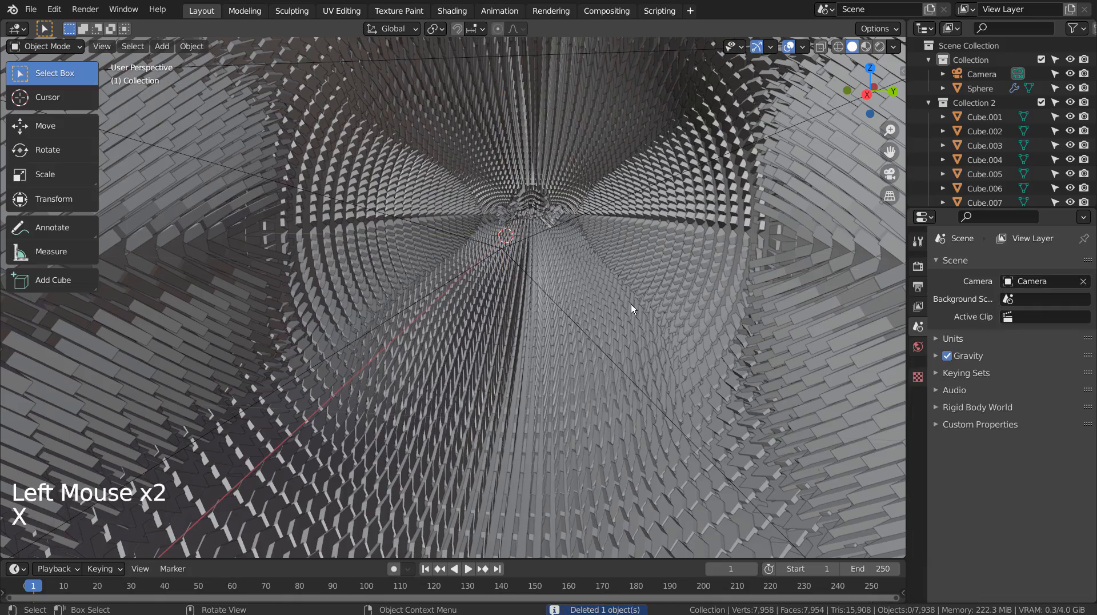
- Select the camera, collapse Collection 2 in the outliner, and set the camera's focal length to 8 mm
middle_click_drag(631, 304, 357, 284)
key("KP_0")
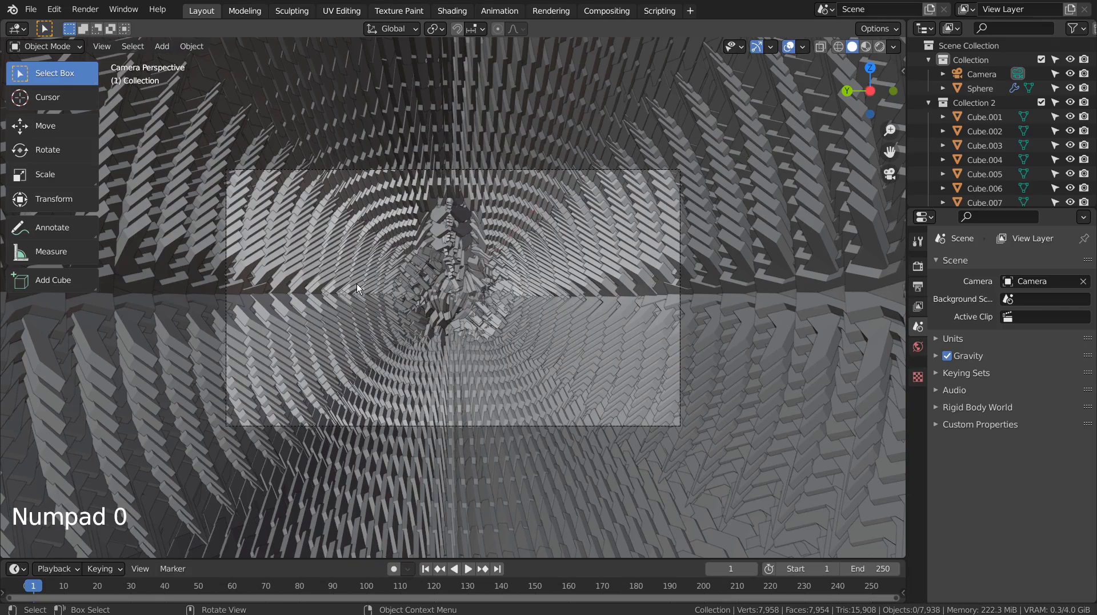
scroll(412, 268, "up", 8)
scroll(414, 267, "down", 3)
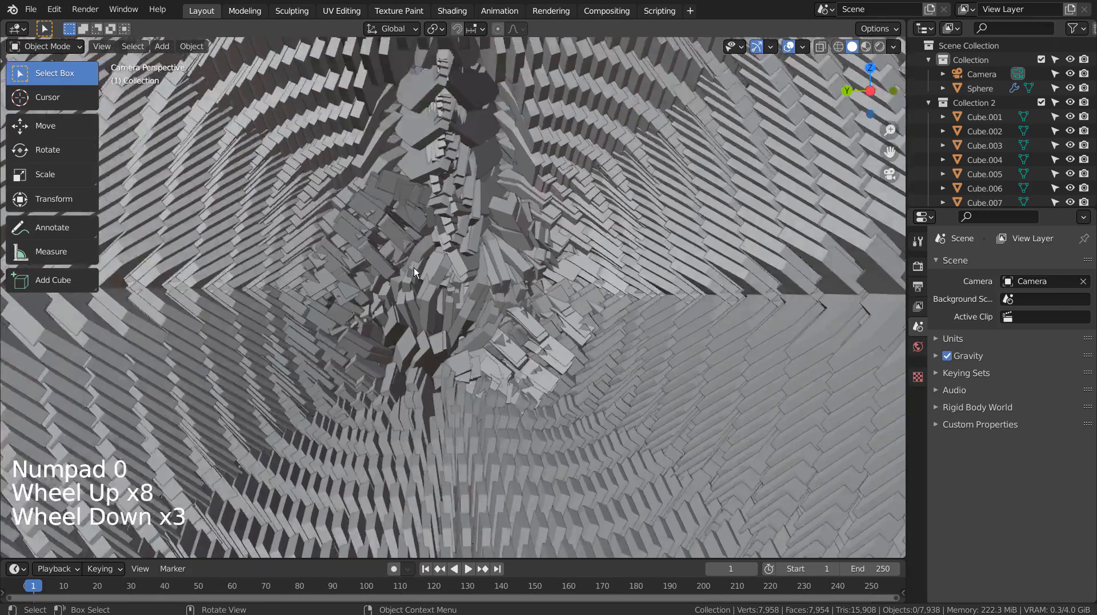
scroll(414, 268, "down", 5)
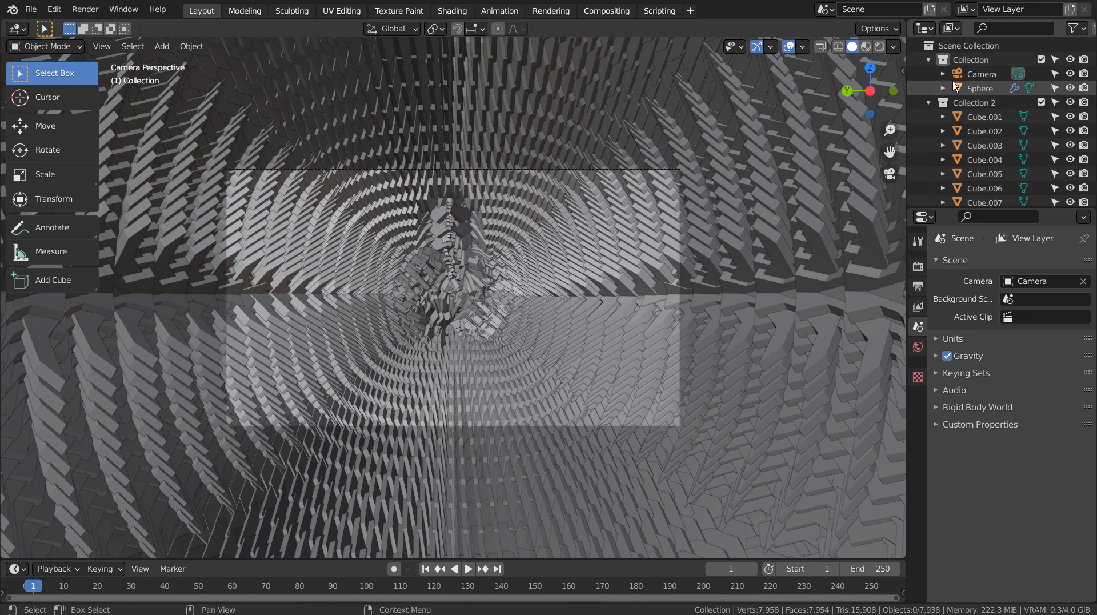
left_click(971, 75)
left_click(929, 102)
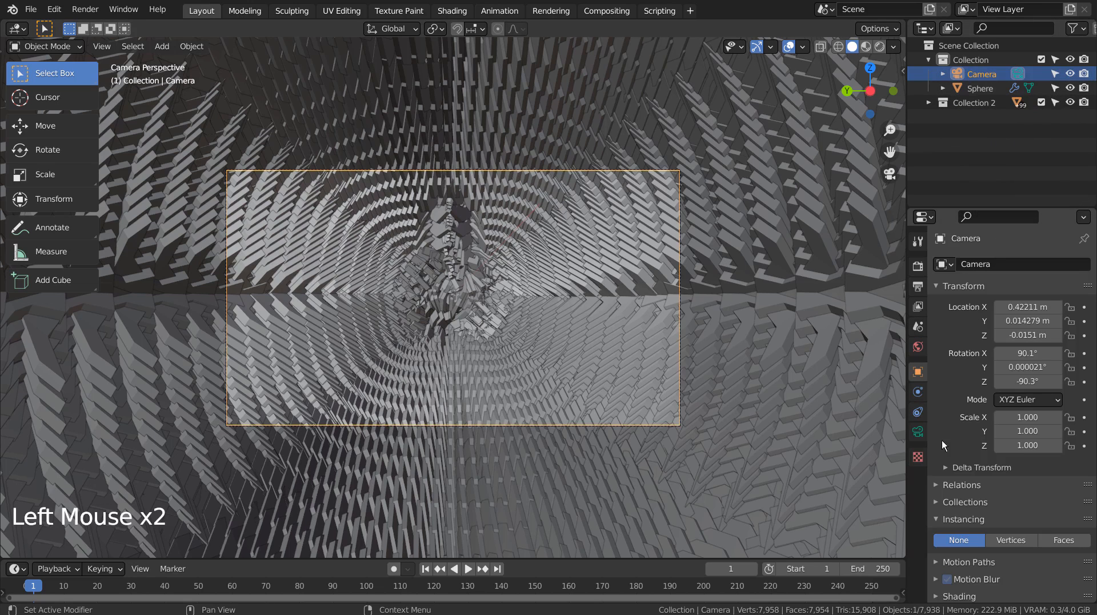
left_click(917, 433)
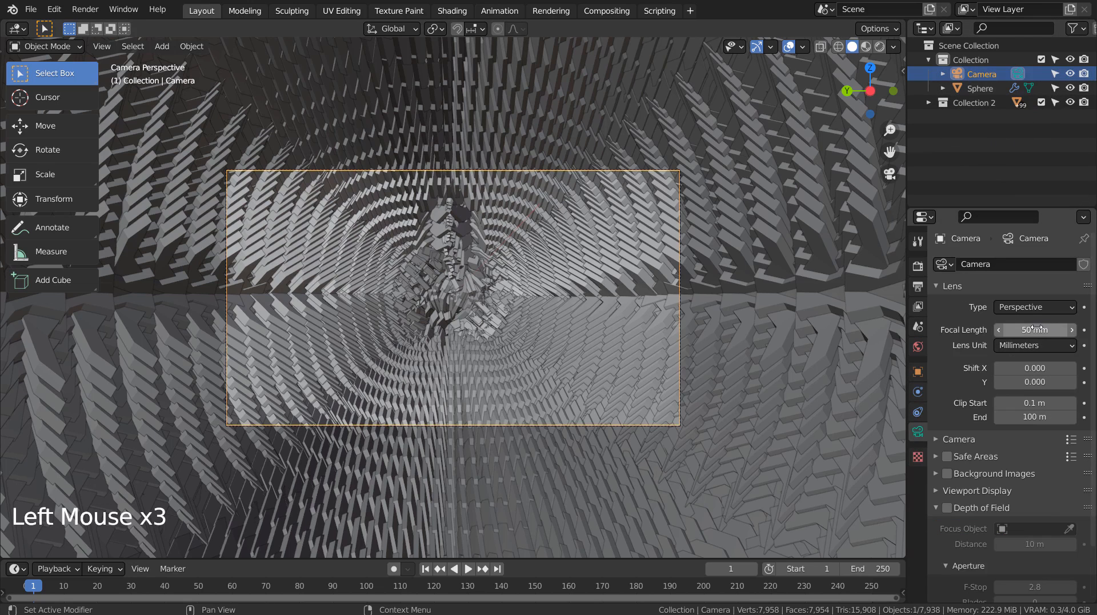
left_click_drag(1033, 330, 994, 330)
- Reposition the camera along the tunnel with walk navigation, moving forward and back until blade rings fill the frame
key("shift+grave")
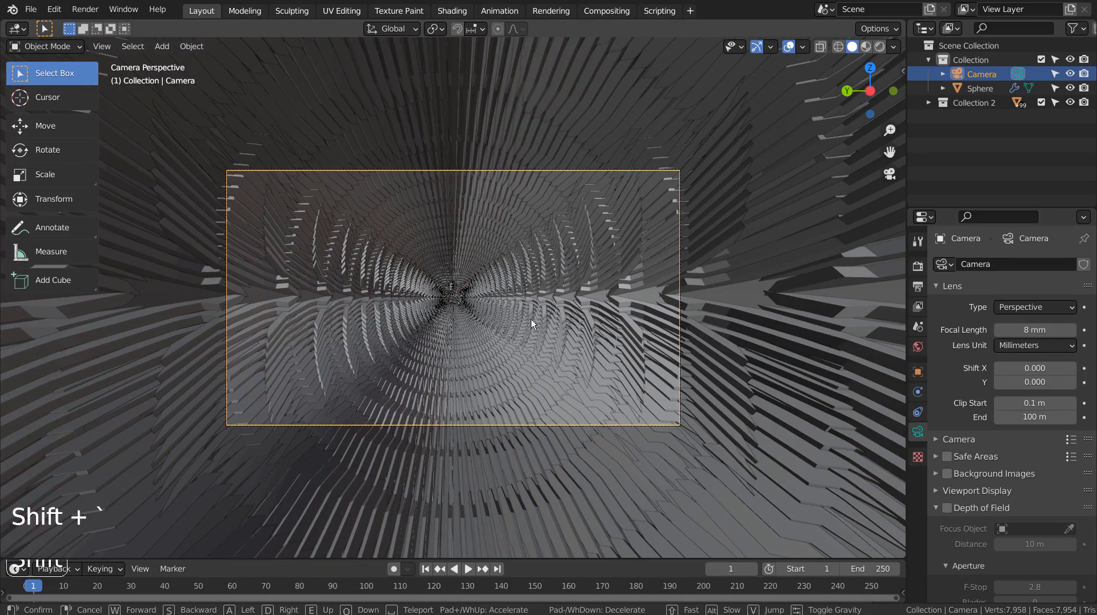
key("w")
left_click(530, 319)
key("w")
key("shift+grave")
key("w")
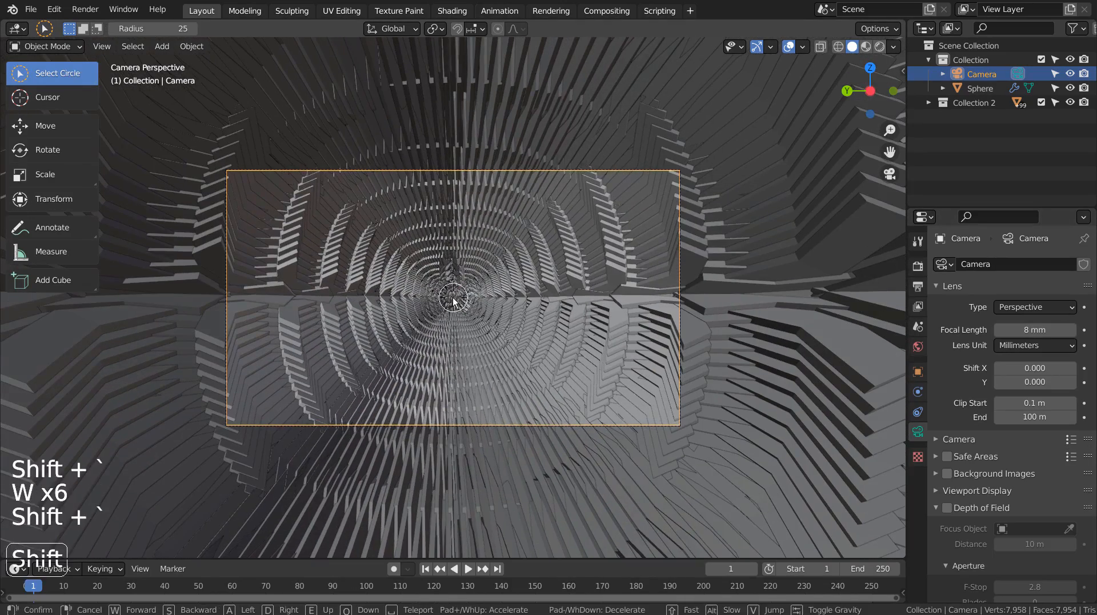
left_click(453, 297)
key("w")
key("shift+grave")
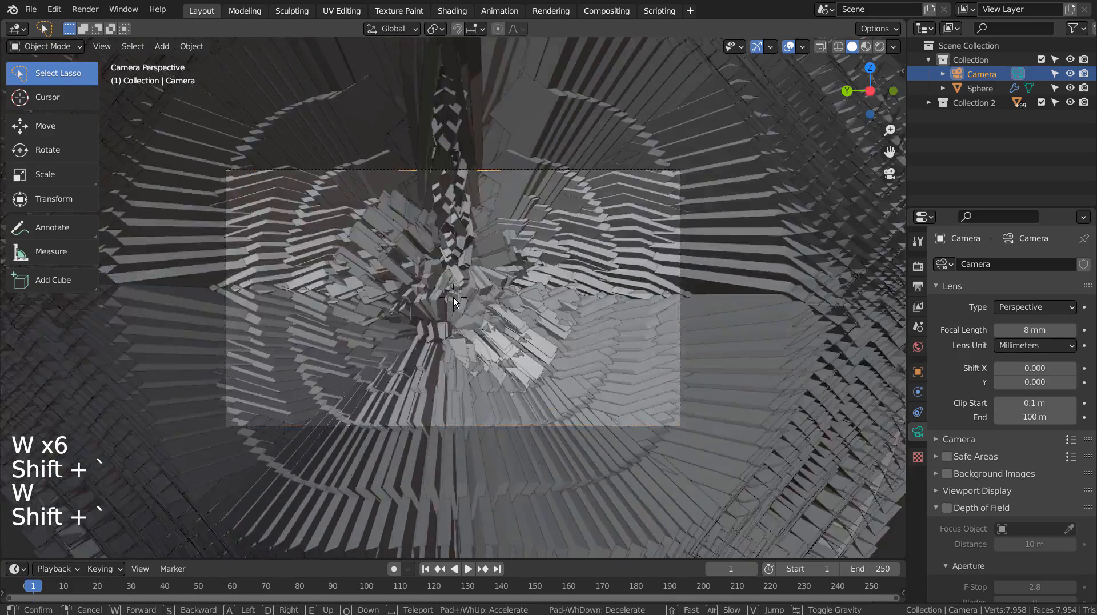
key("s")
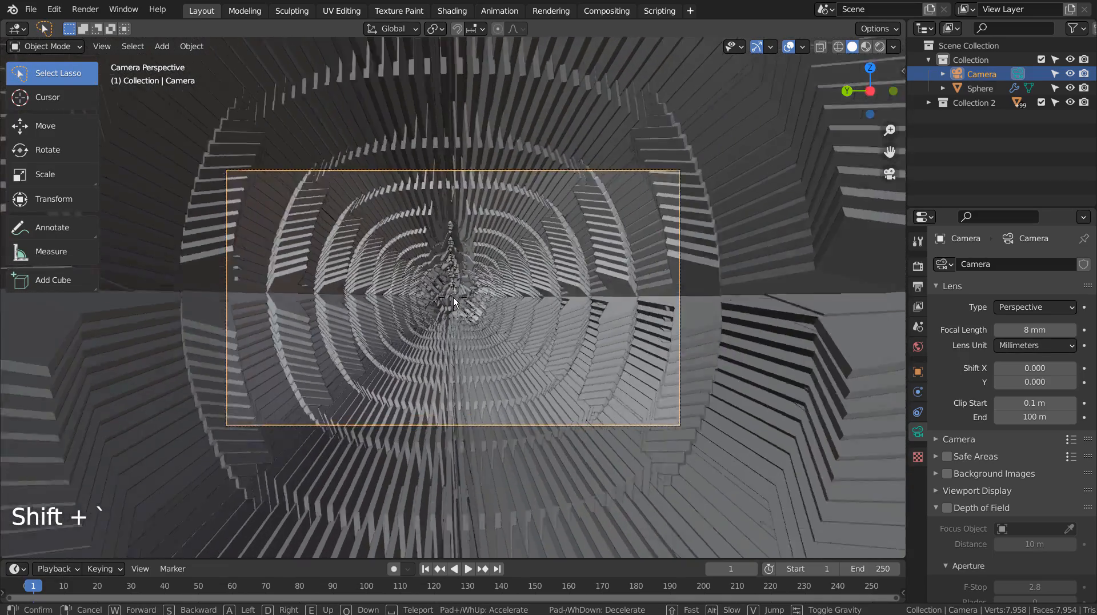
key("w")
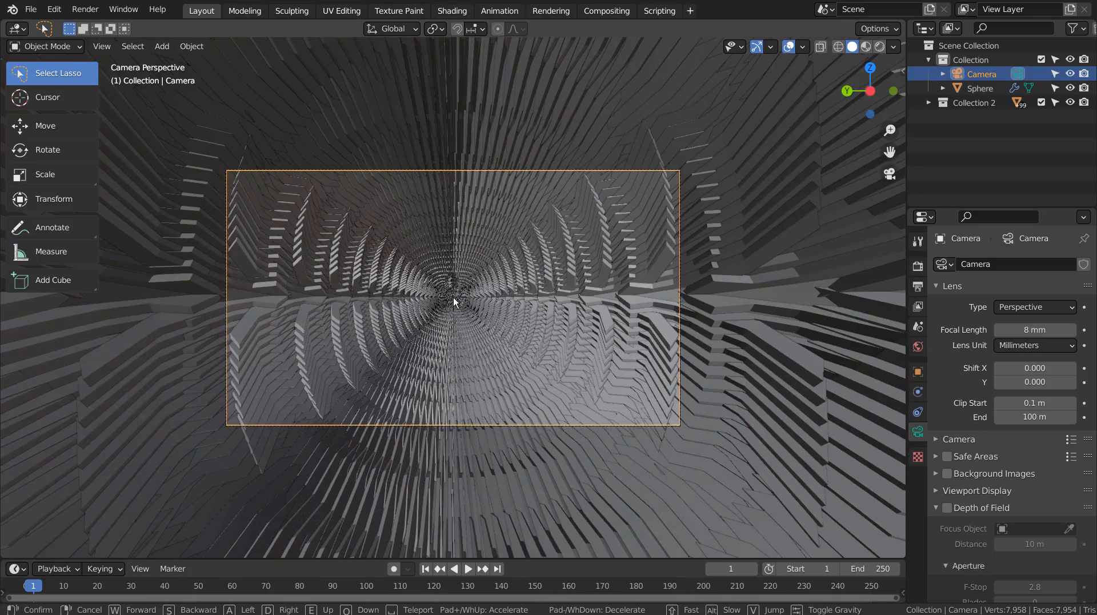
key("w")
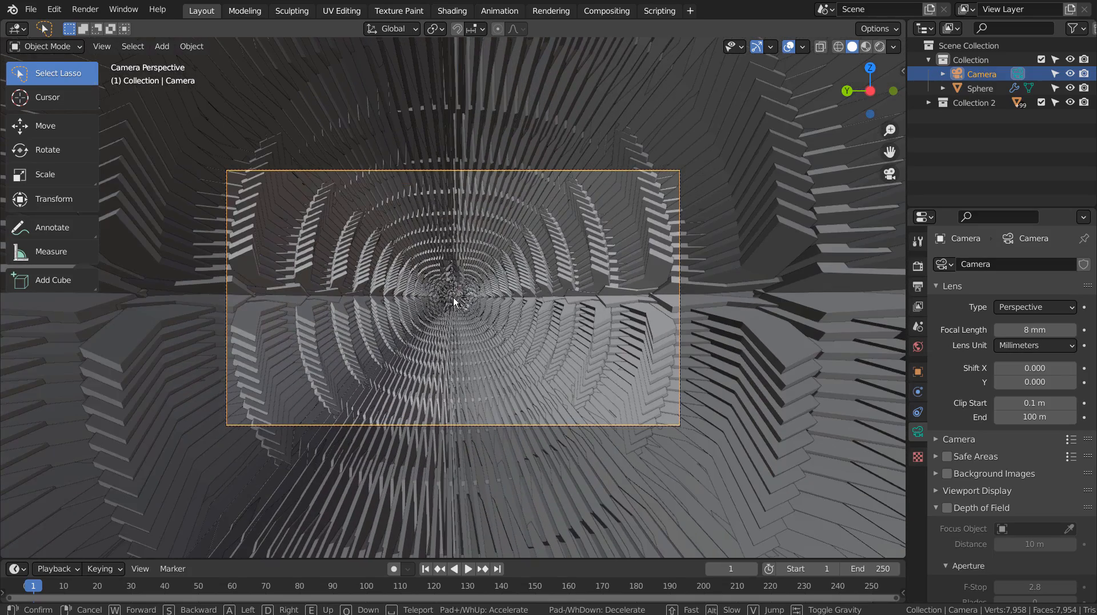
key("s")
key("w")
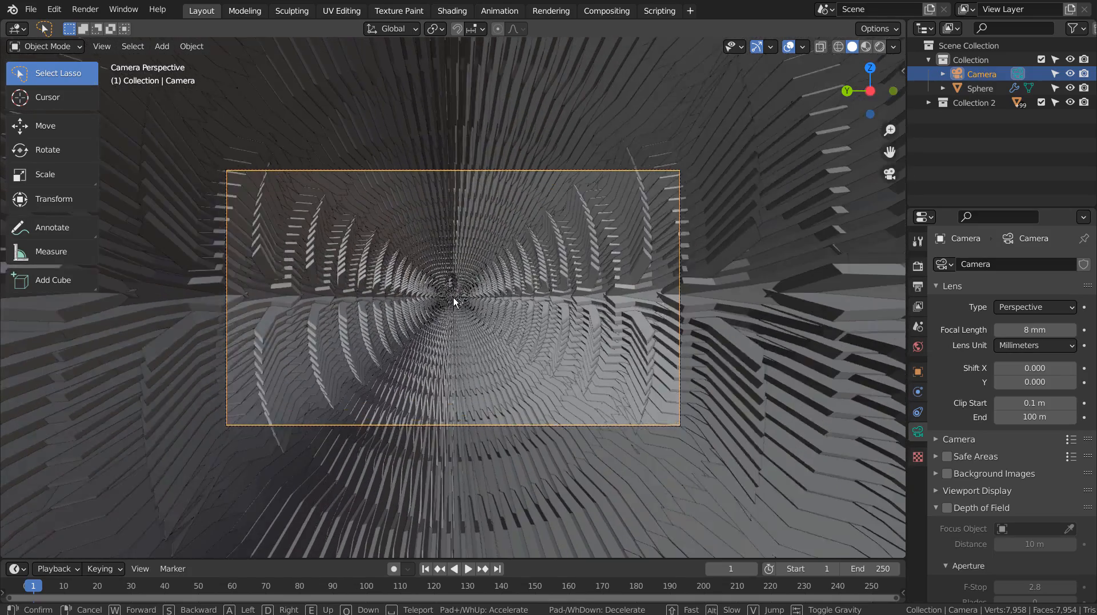
left_click(453, 297)
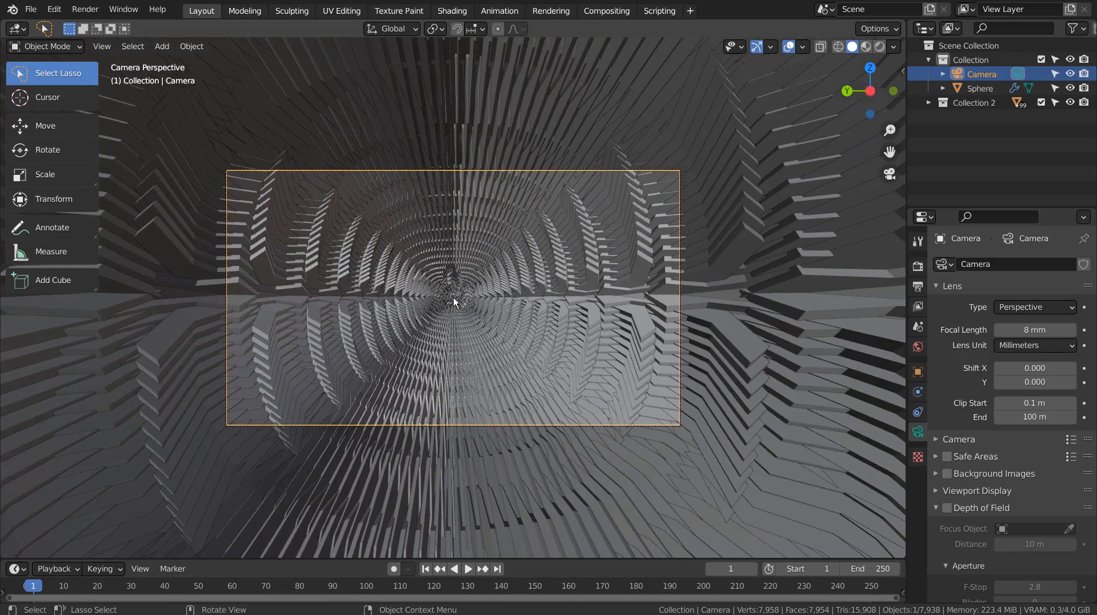
- Switch to the front orthographic view in wireframe shading with the whole blade shell in frame
middle_click_drag(454, 297, 688, 412)
scroll(465, 351, "down", 7)
key("KP_3")
key("KP_1")
key("shift+z")
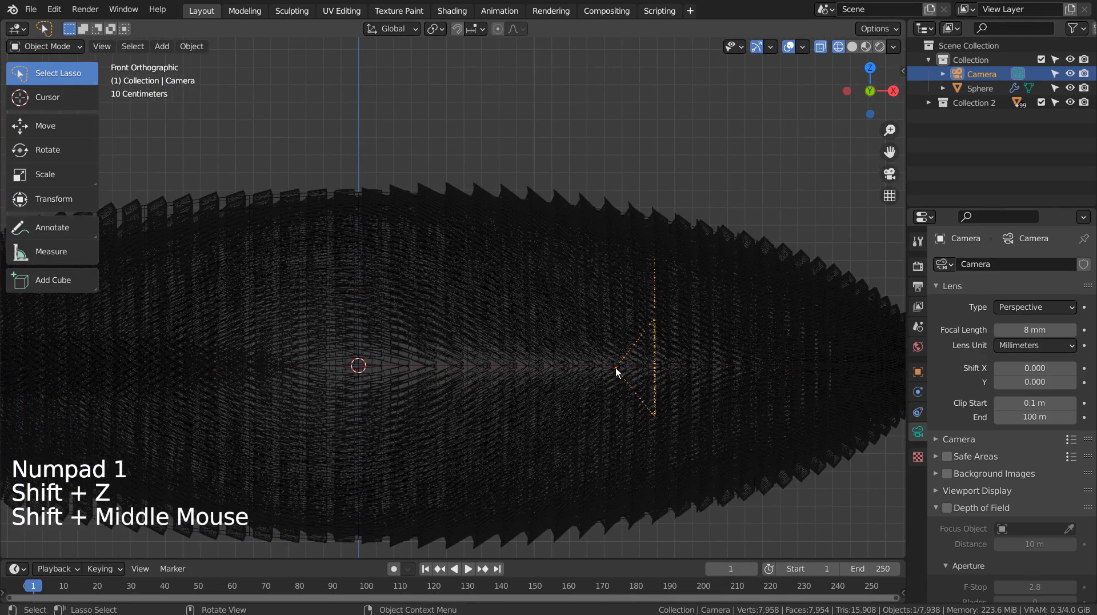
scroll(588, 350, "down", 3)
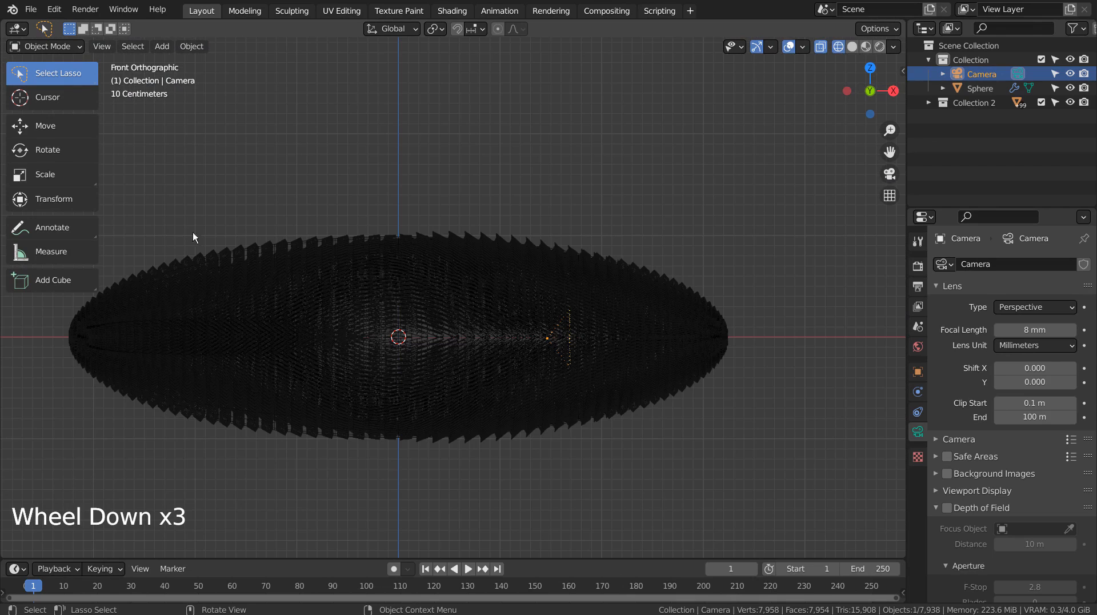
key("b")
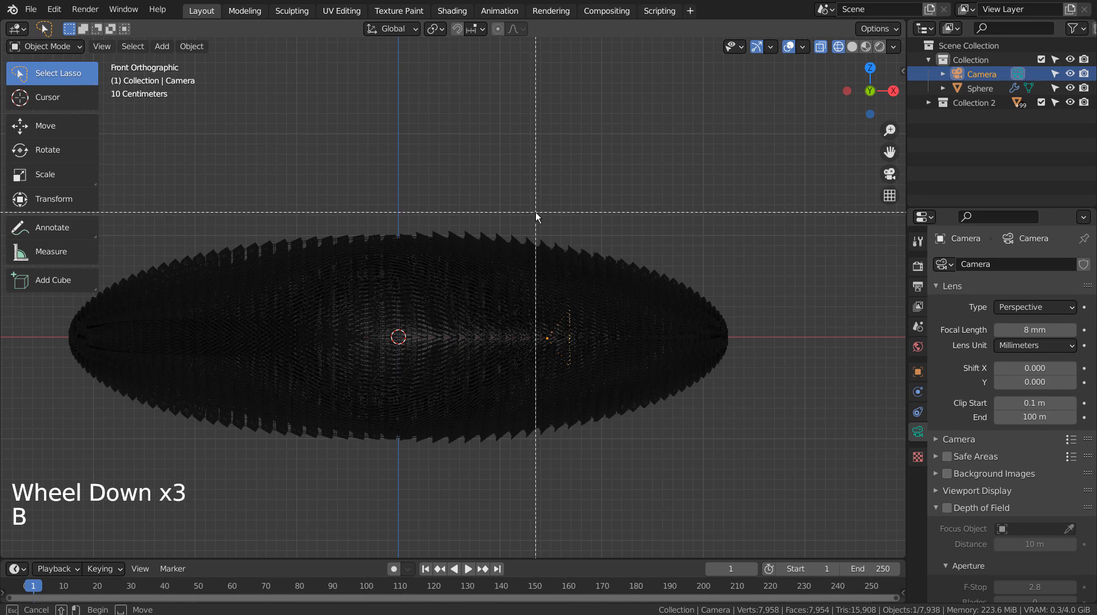
left_click_drag(535, 213, 1, 495)
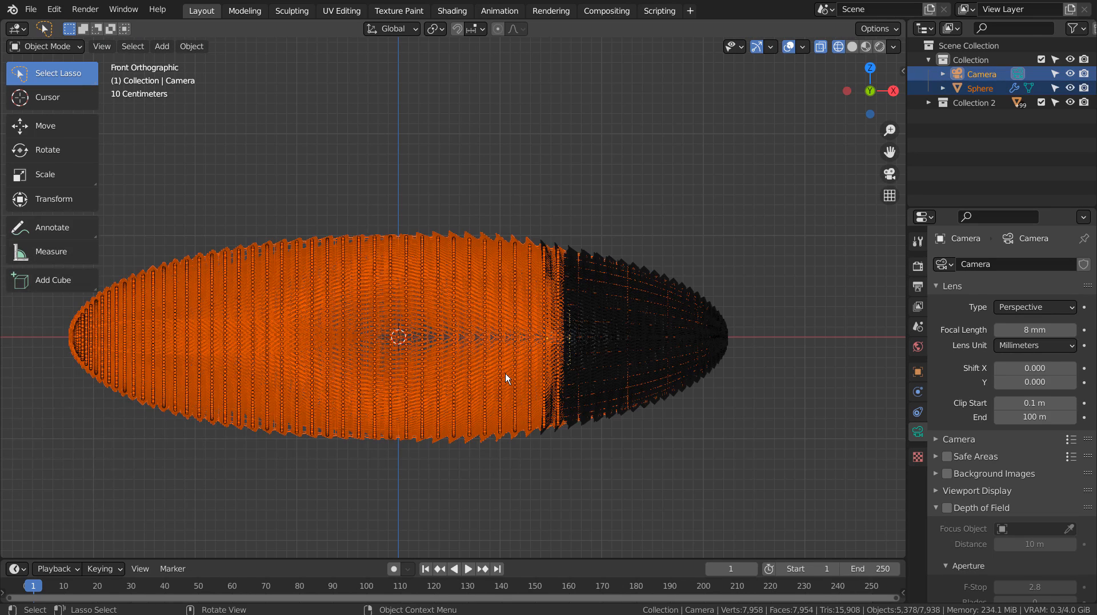
left_click(485, 194)
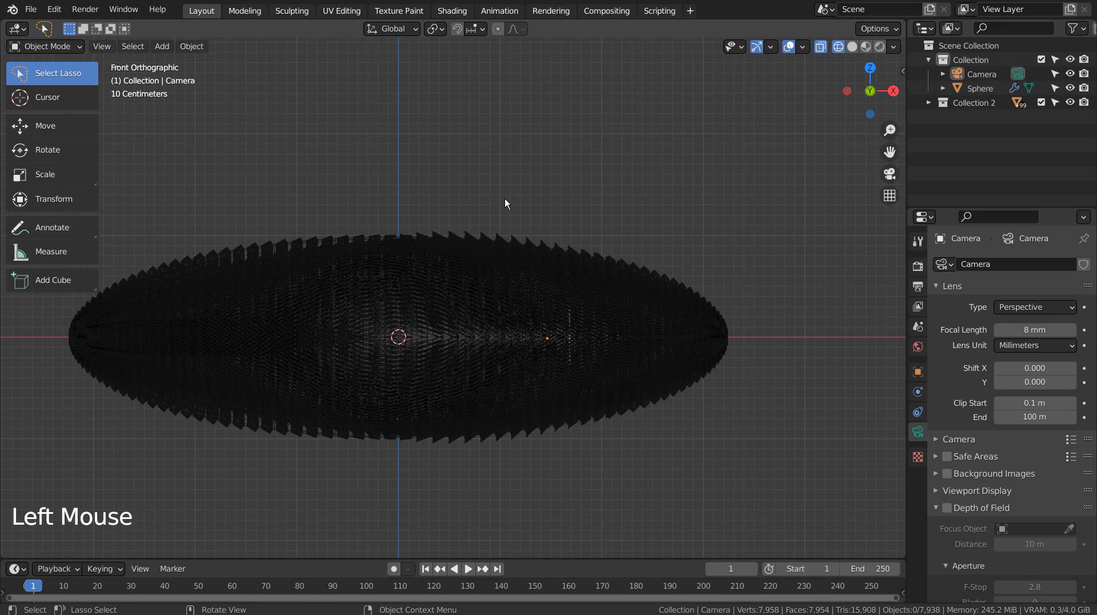
key("b")
left_click_drag(481, 194, 1, 557)
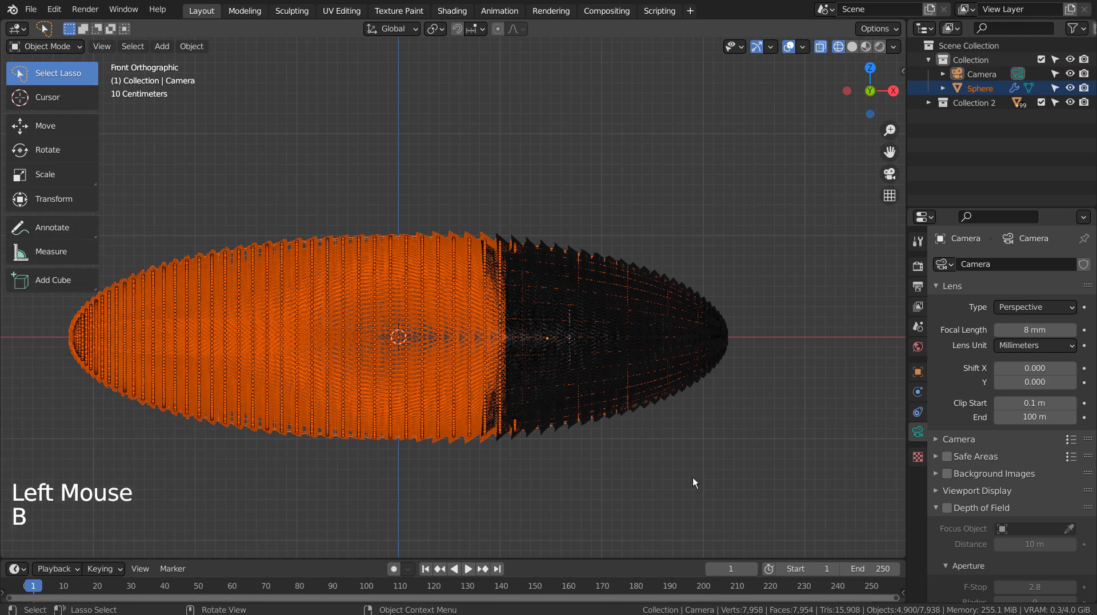
left_click(649, 426)
- Box-select the sphere and all blades behind the camera from just past the shell's centre, delete them, and return to the solid camera view
key("b")
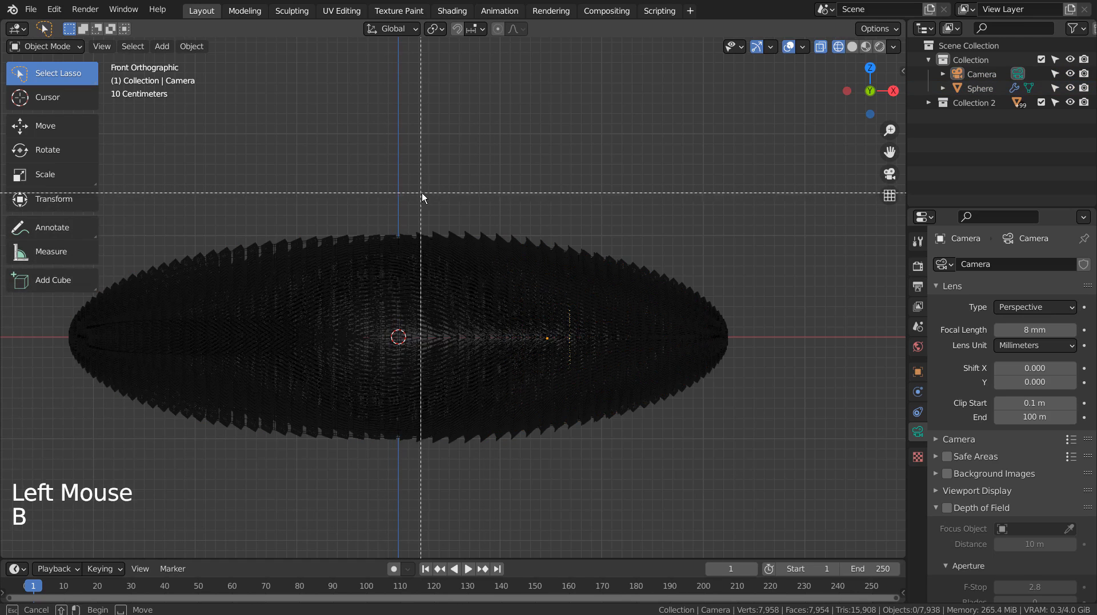
left_click_drag(427, 194, 4, 469)
key("x")
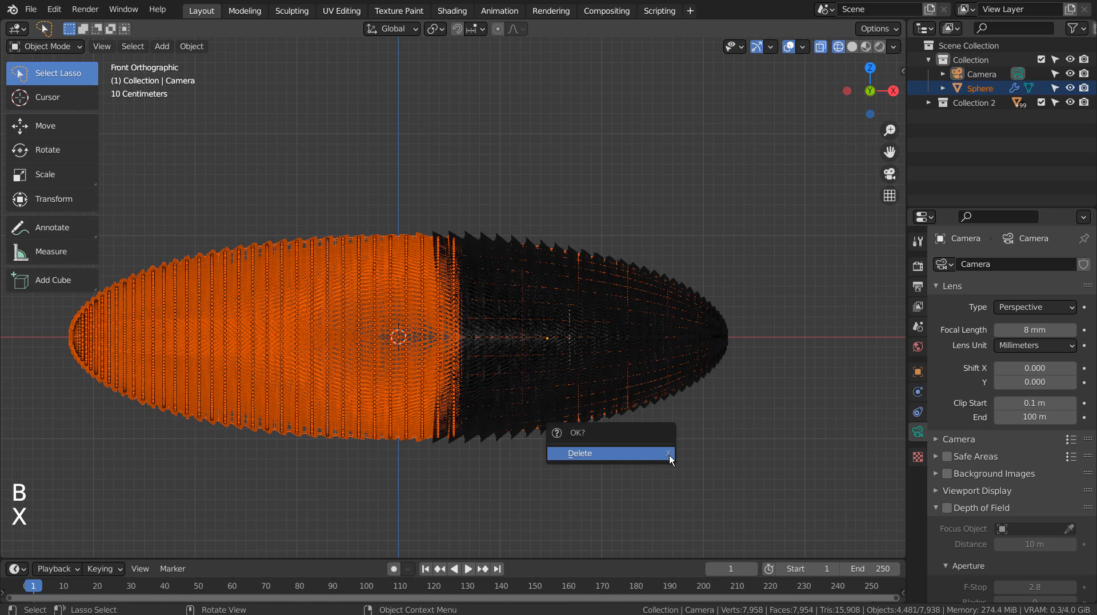
left_click(583, 453)
key("KP_0")
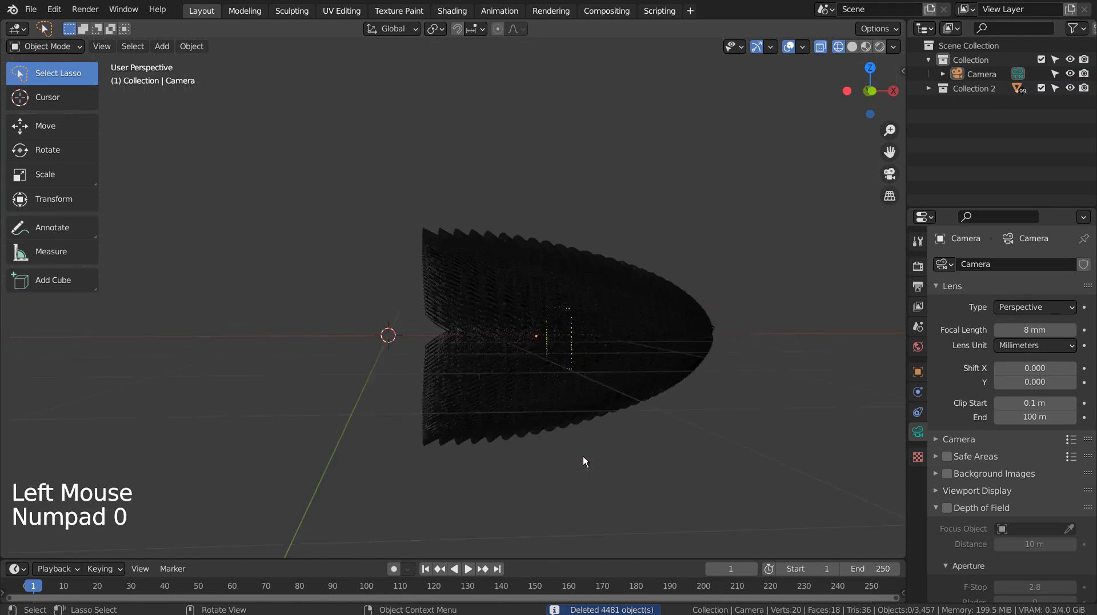
key("shift+z")
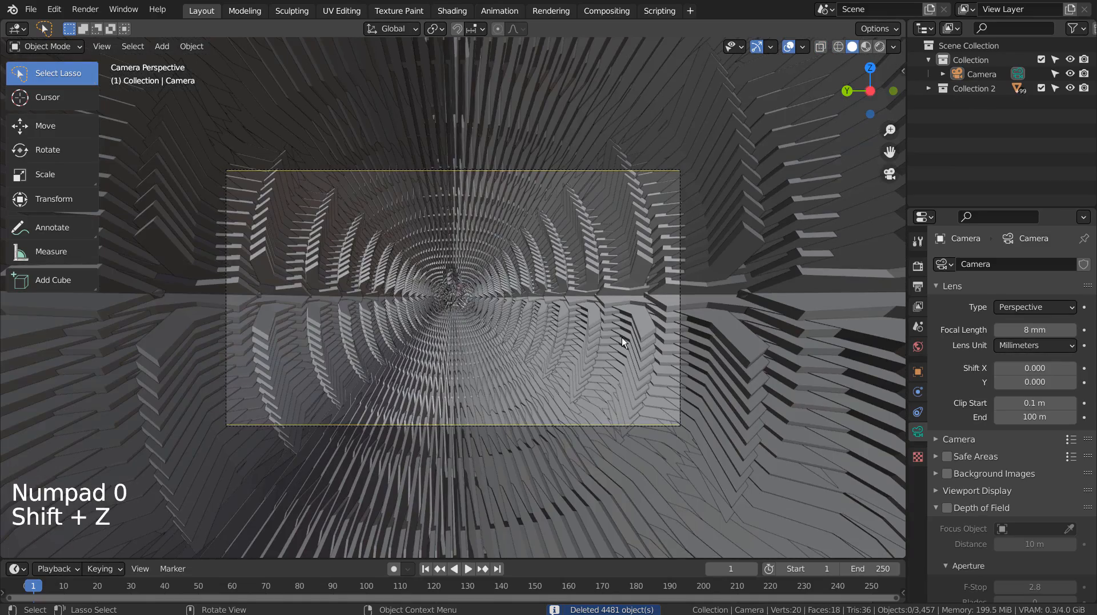
scroll(623, 348, "up", 8)
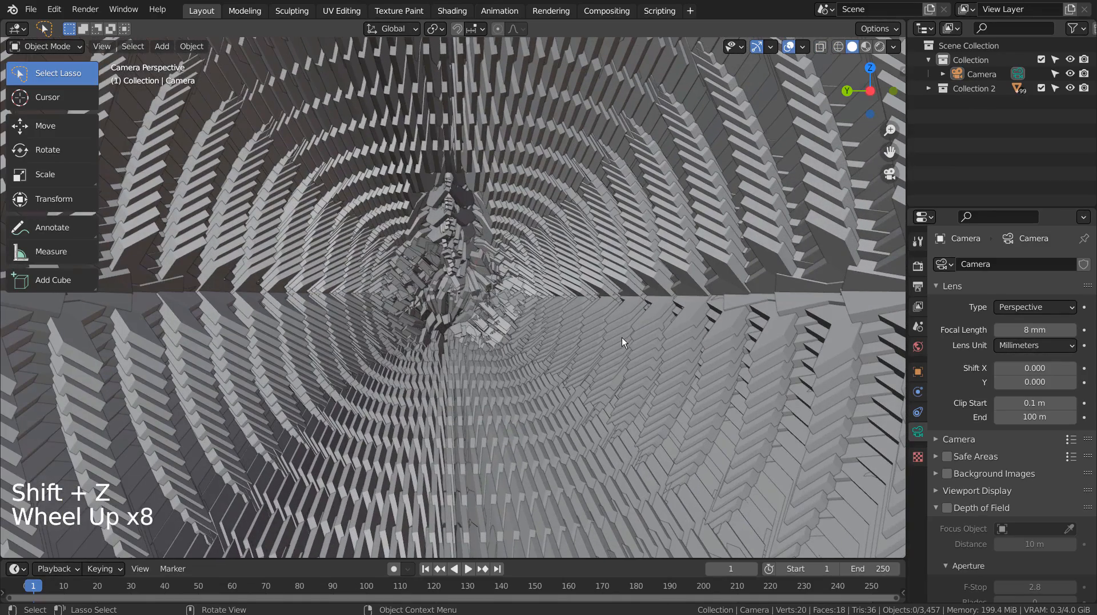
scroll(622, 339, "down", 7)
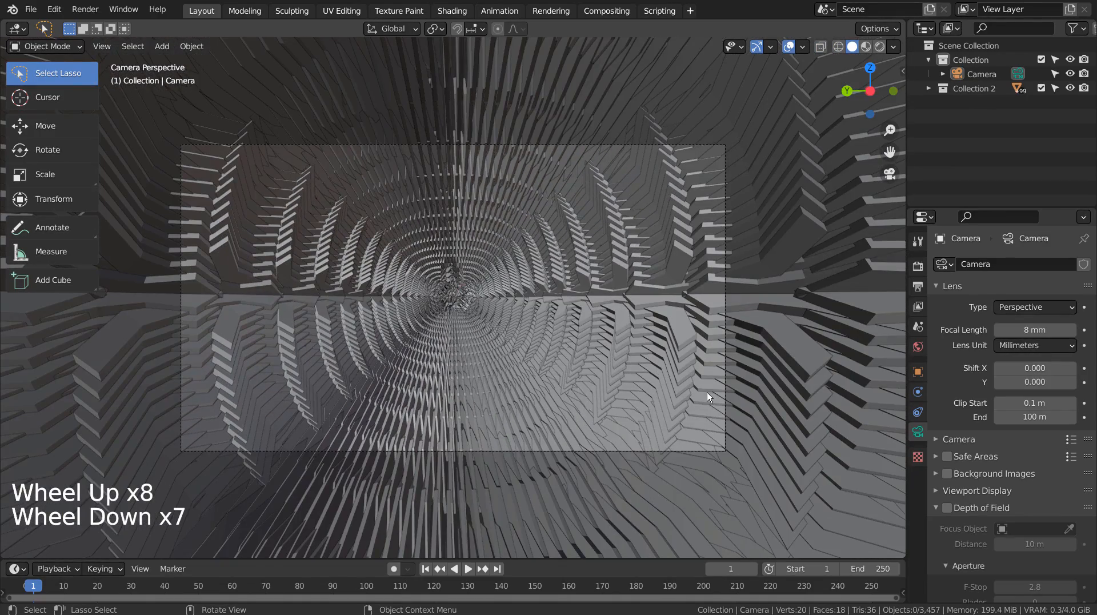
- Add a point light to the scene at the 3D cursor
key("shift+a")
mouse_move(581, 314)
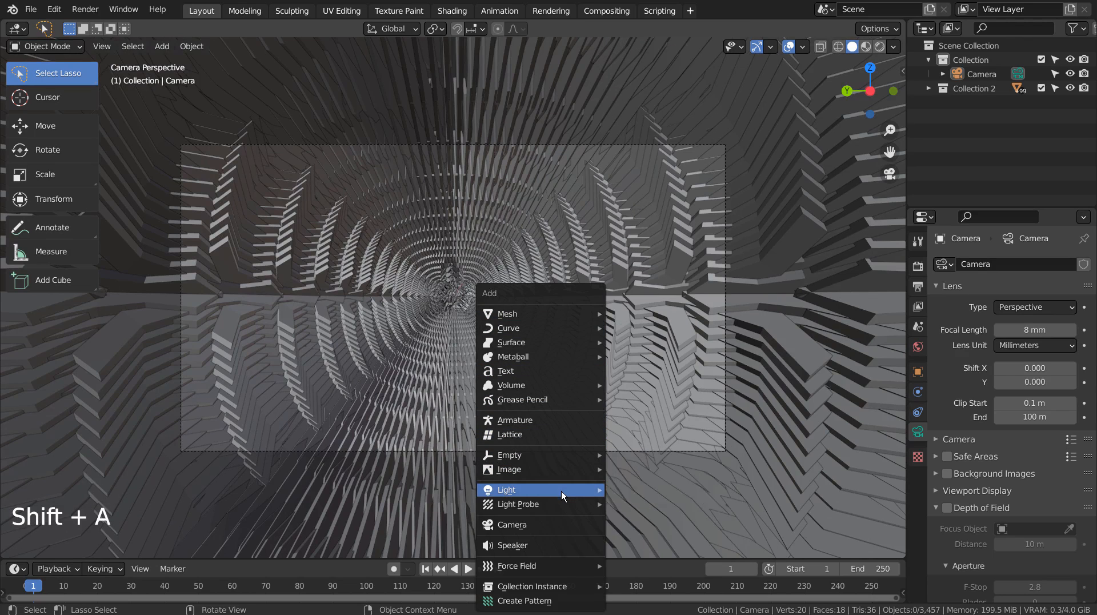
mouse_move(561, 491)
left_click(653, 492)
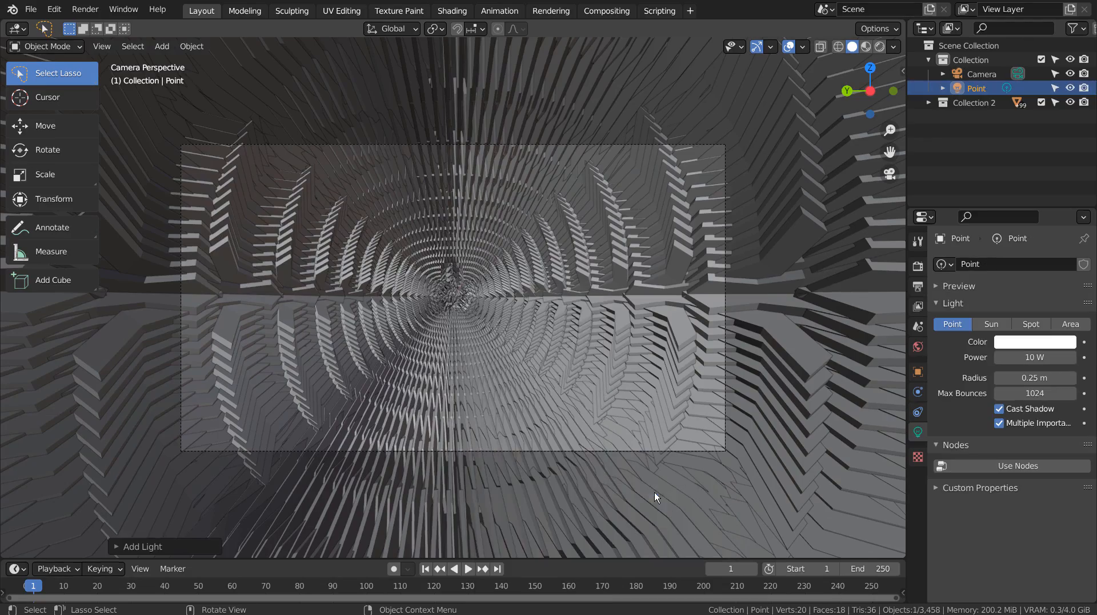
- Move the point light along the X axis to the closed far end of the tunnel and return to the camera view
middle_click_drag(680, 400, 570, 425)
scroll(573, 421, "down", 10)
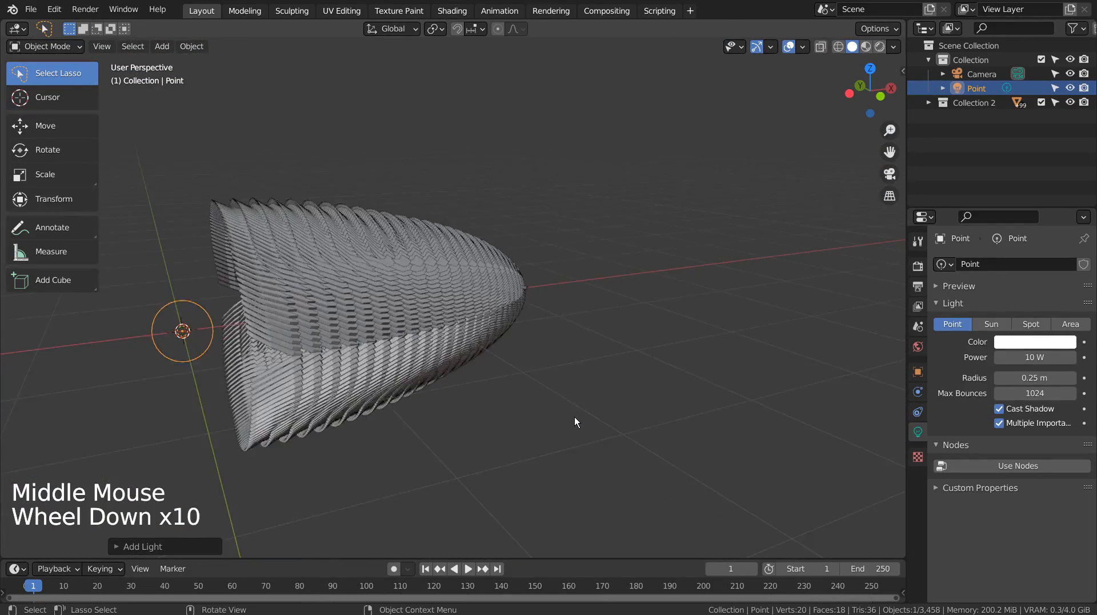
scroll(574, 417, "down", 2)
key("g")
key("x")
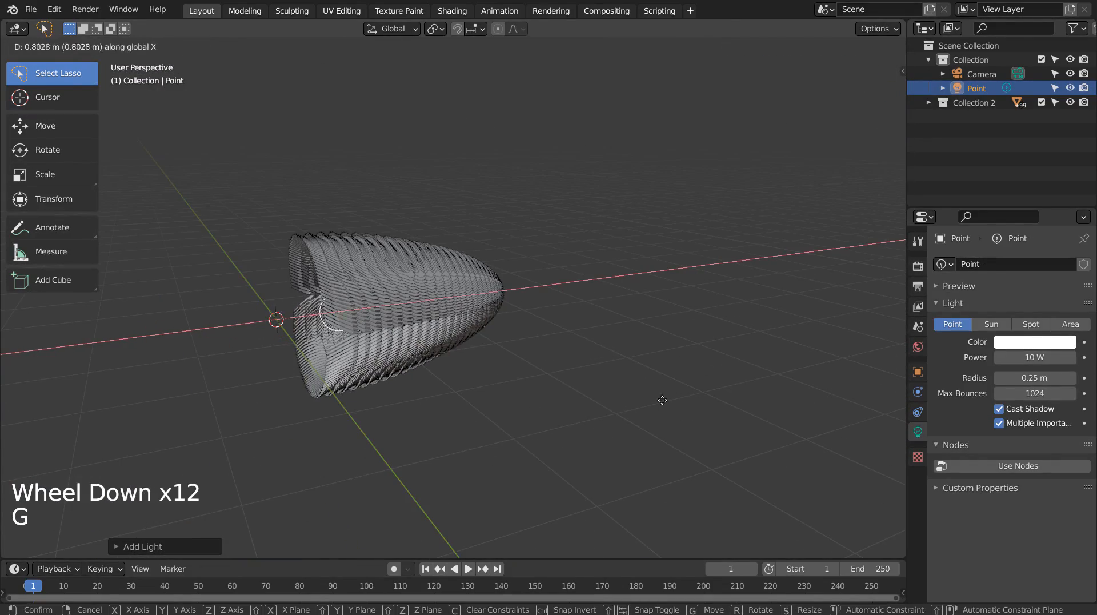
left_click(776, 383)
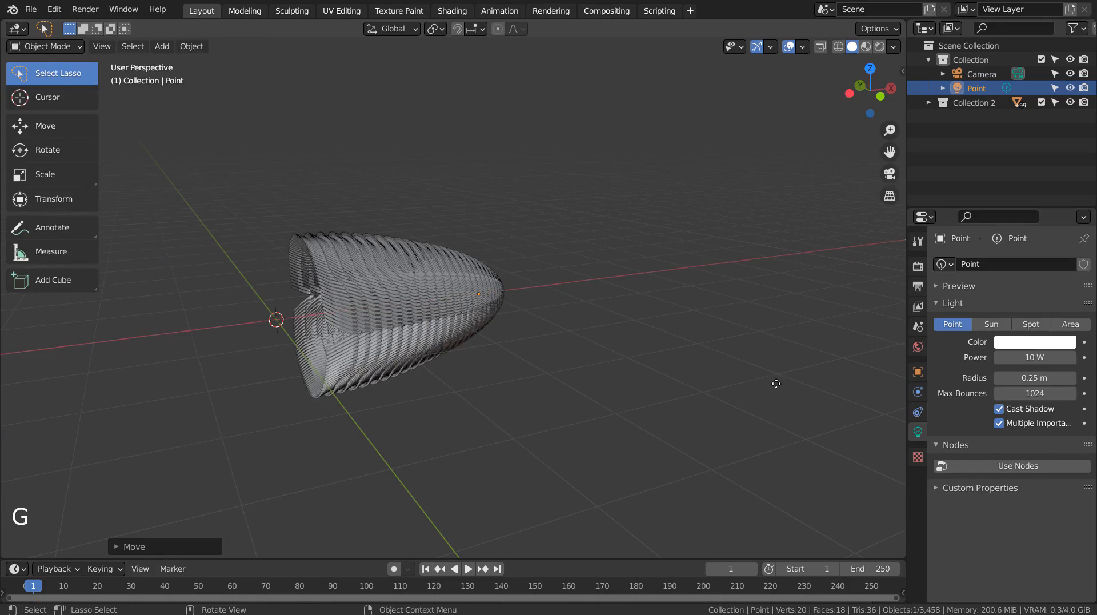
key("KP_0")
scroll(782, 377, "up", 5)
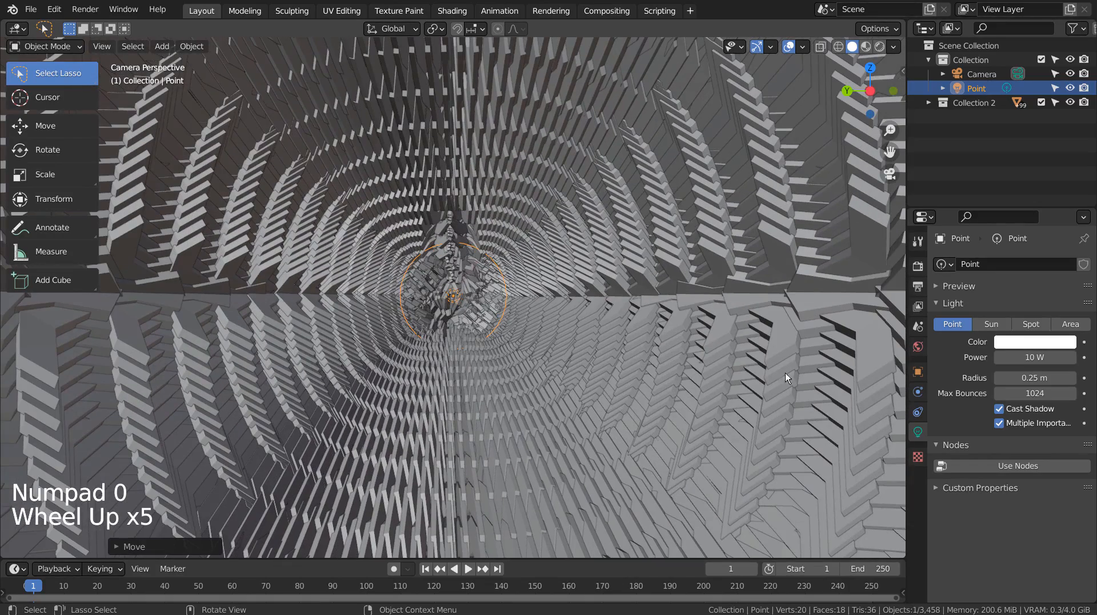
- Set the point light's colour to bright yellow and preview the tunnel in rendered shading
left_click(866, 47)
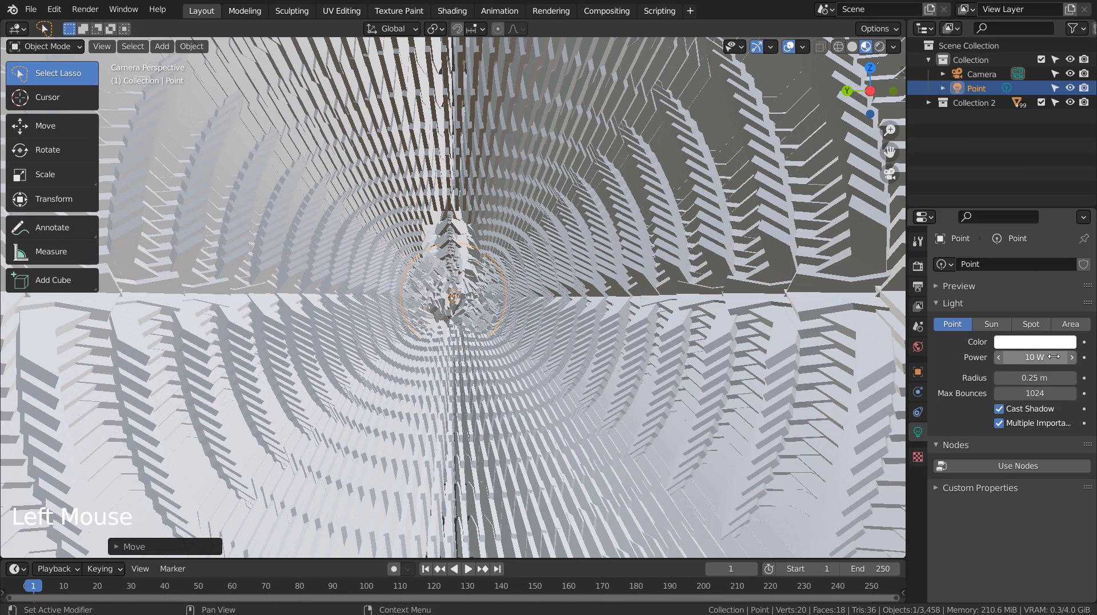
left_click(1037, 343)
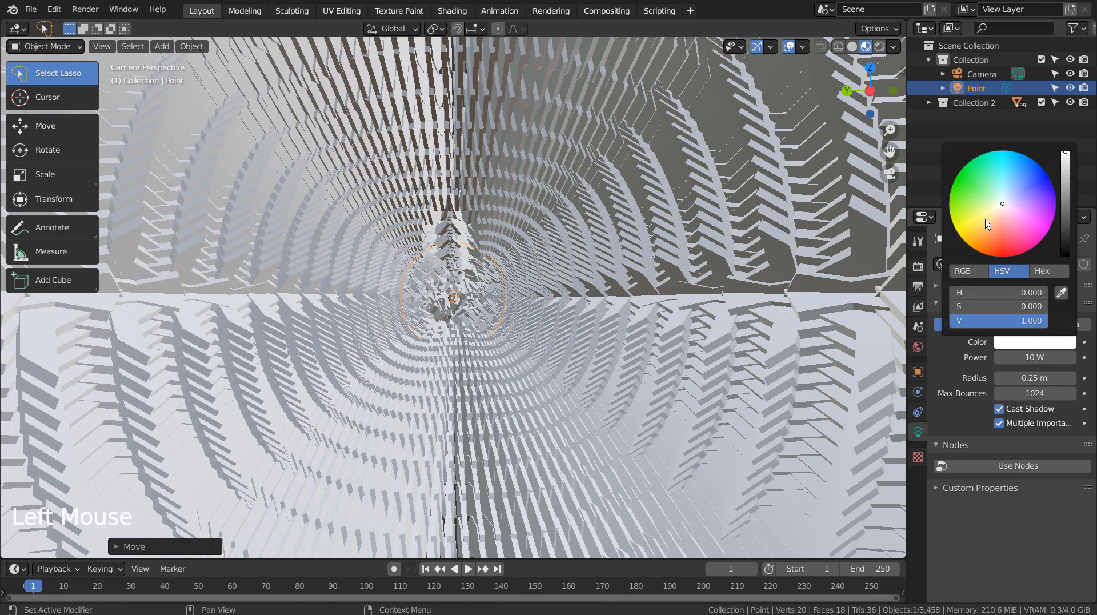
left_click(970, 228)
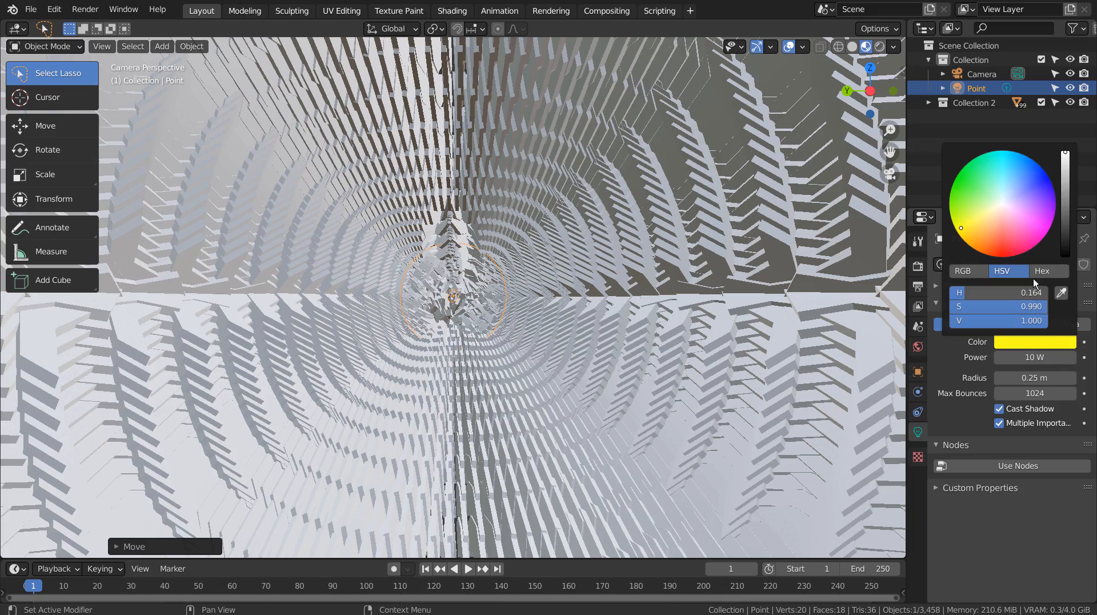
left_click(880, 49)
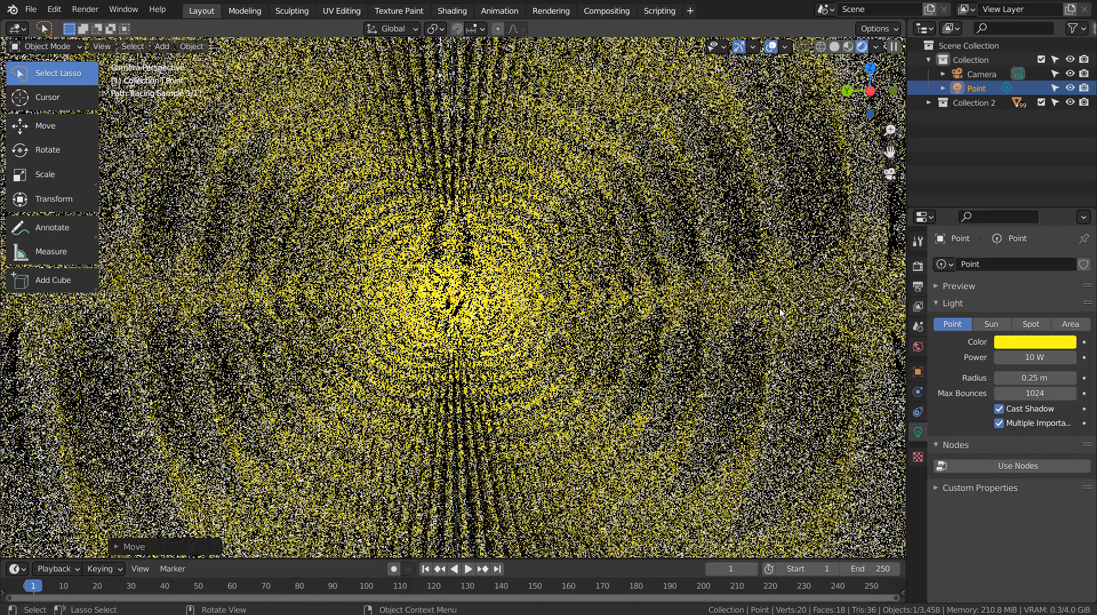
- Leave the rendered preview and show the whole blade shell from outside in wireframe shading
middle_click_drag(776, 313, 632, 322)
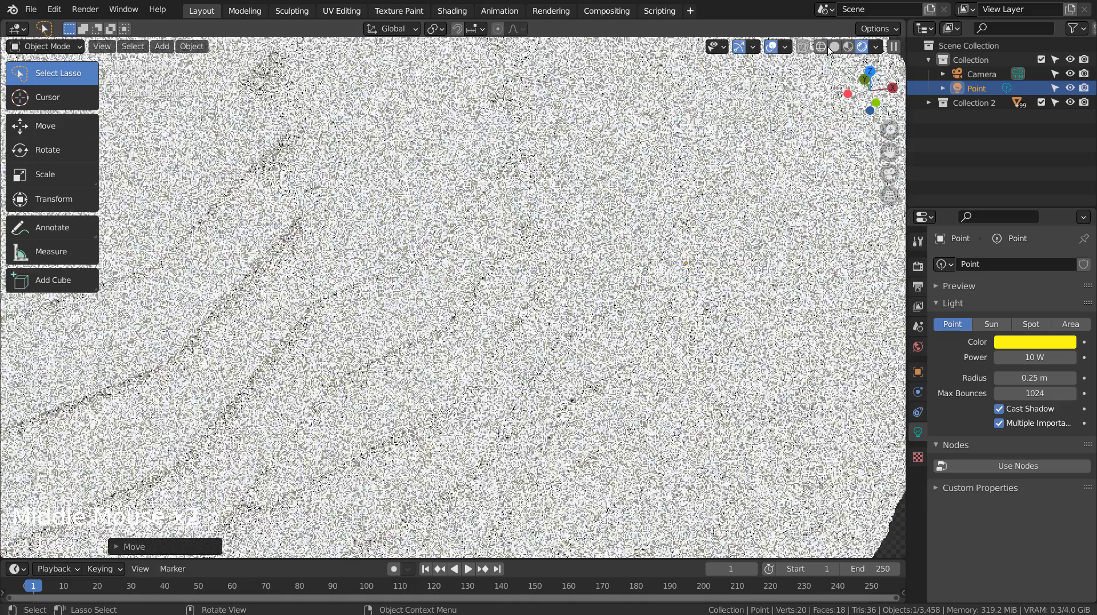
left_click(821, 47)
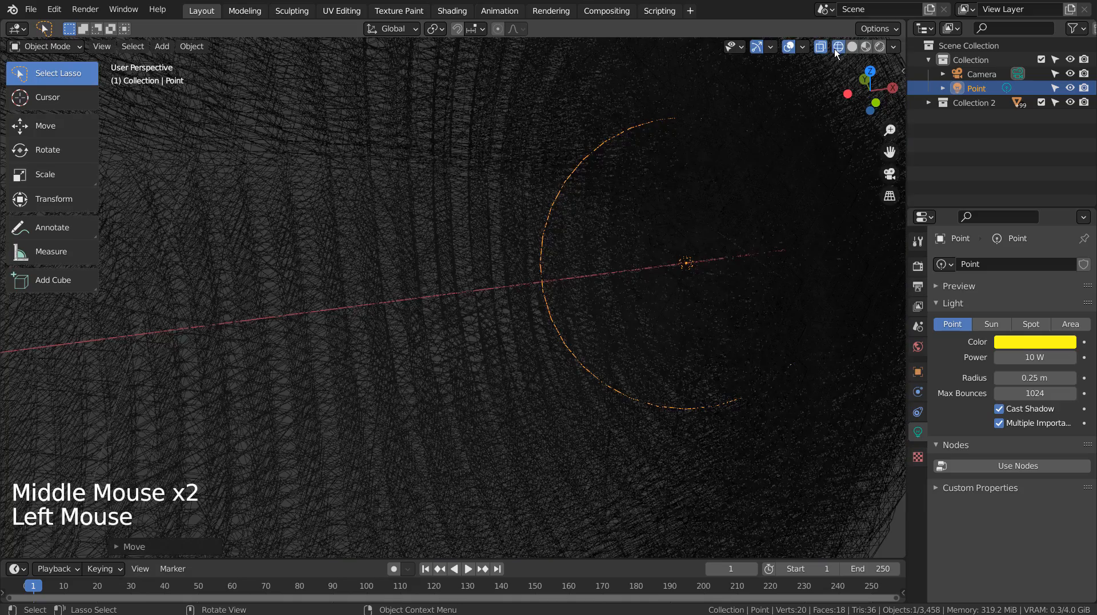
left_click(834, 51)
left_click(852, 47)
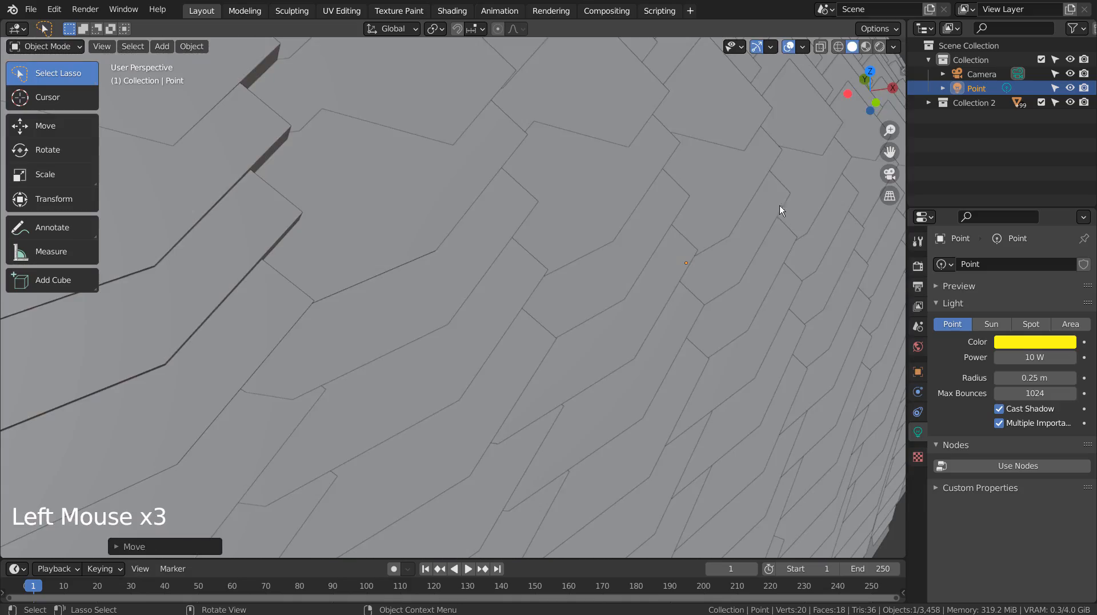
scroll(763, 251, "down", 9)
key("shift+z")
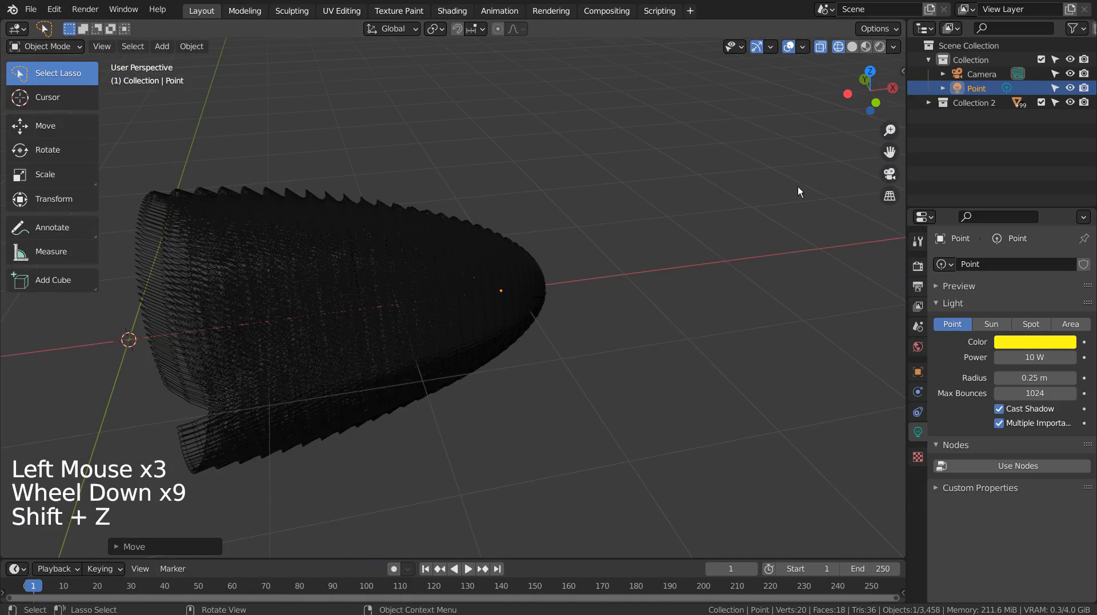
- Duplicate the yellow point light along the X axis toward the middle of the shell and colour the copy orange
left_click(962, 92)
key("shift+d")
key("x")
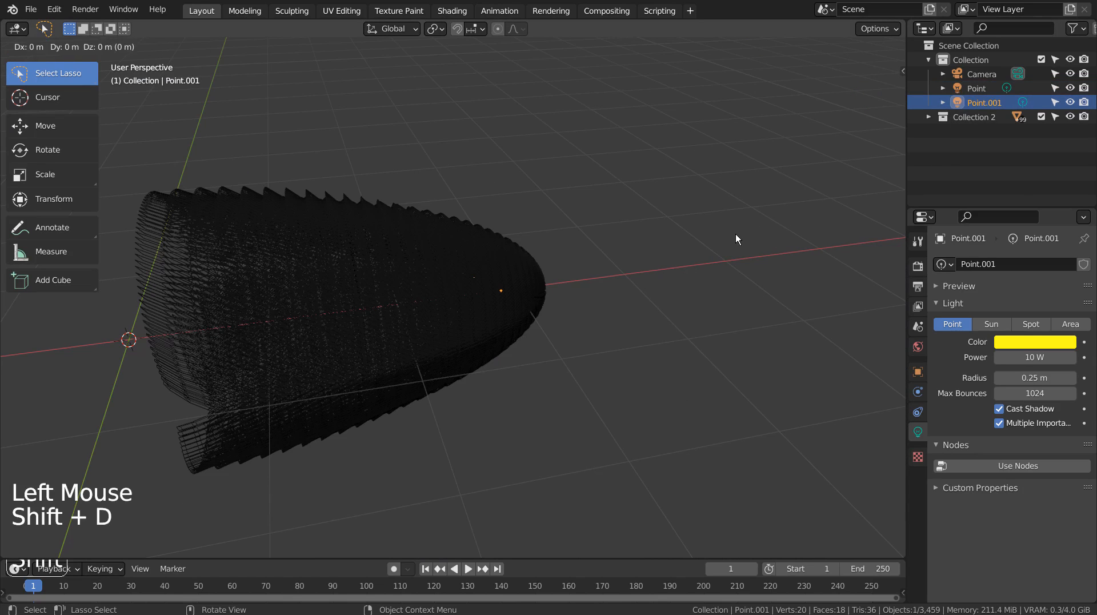
left_click(626, 252)
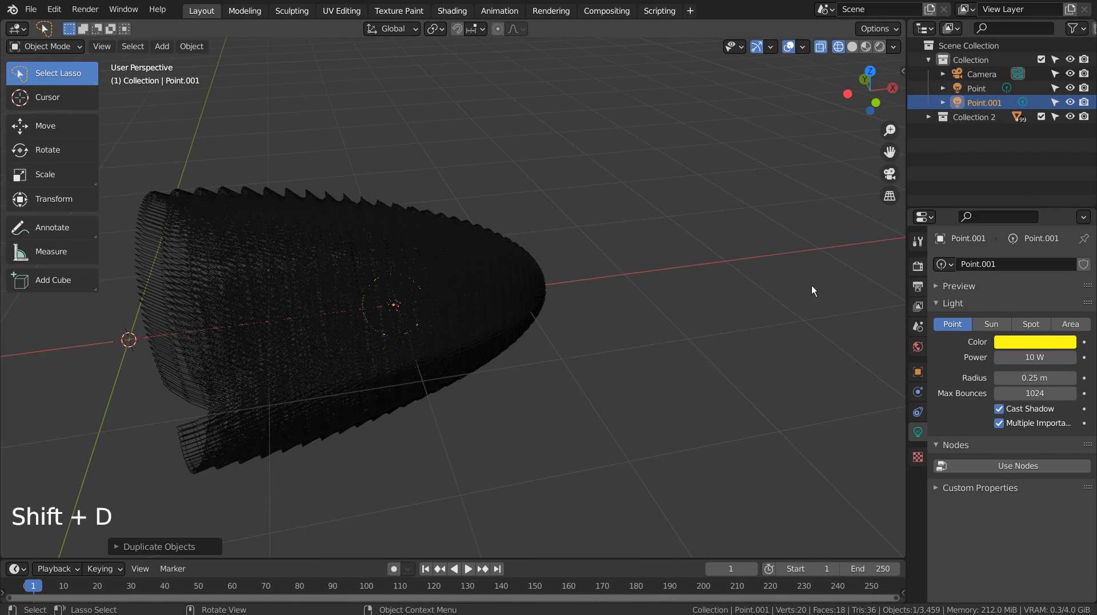
left_click(1023, 343)
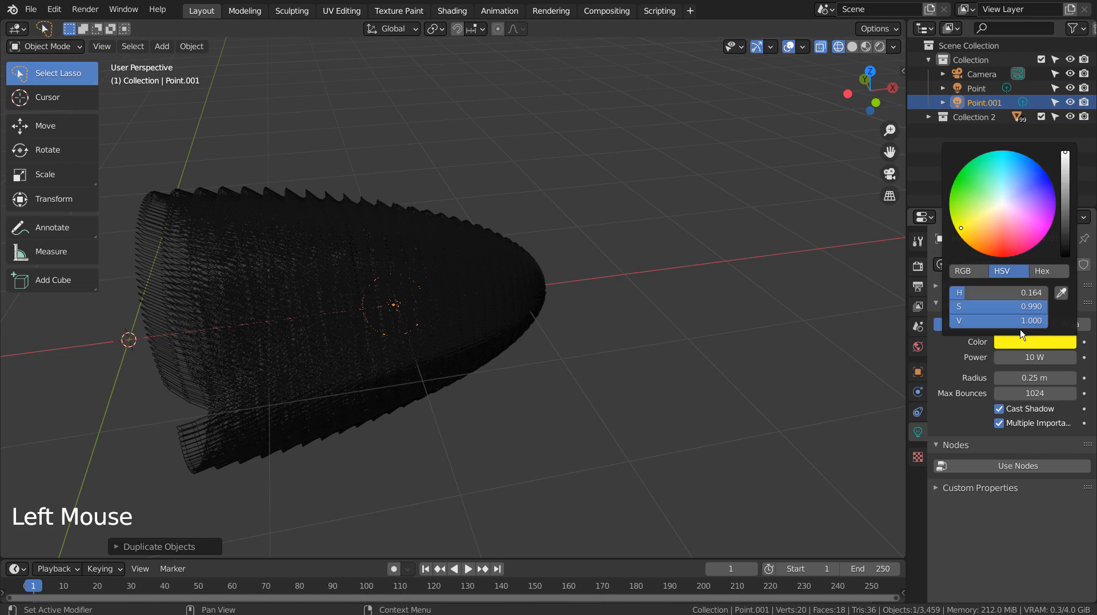
left_click(986, 244)
- Duplicate the orange light further along the X axis toward the shell's open end and colour the copy green
key("shift+d")
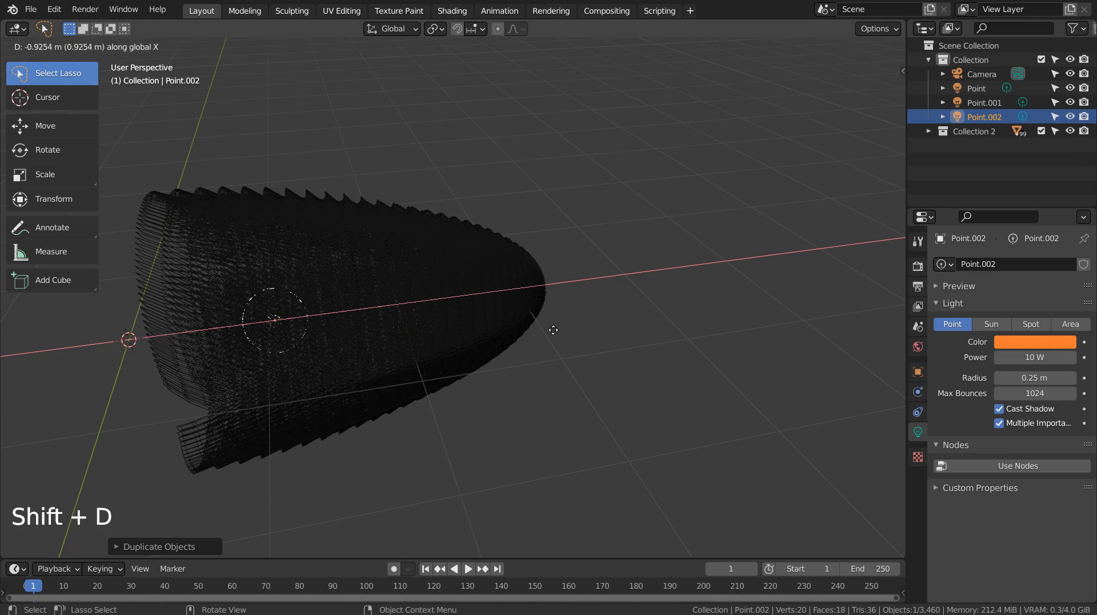
left_click(544, 335)
left_click(1029, 342)
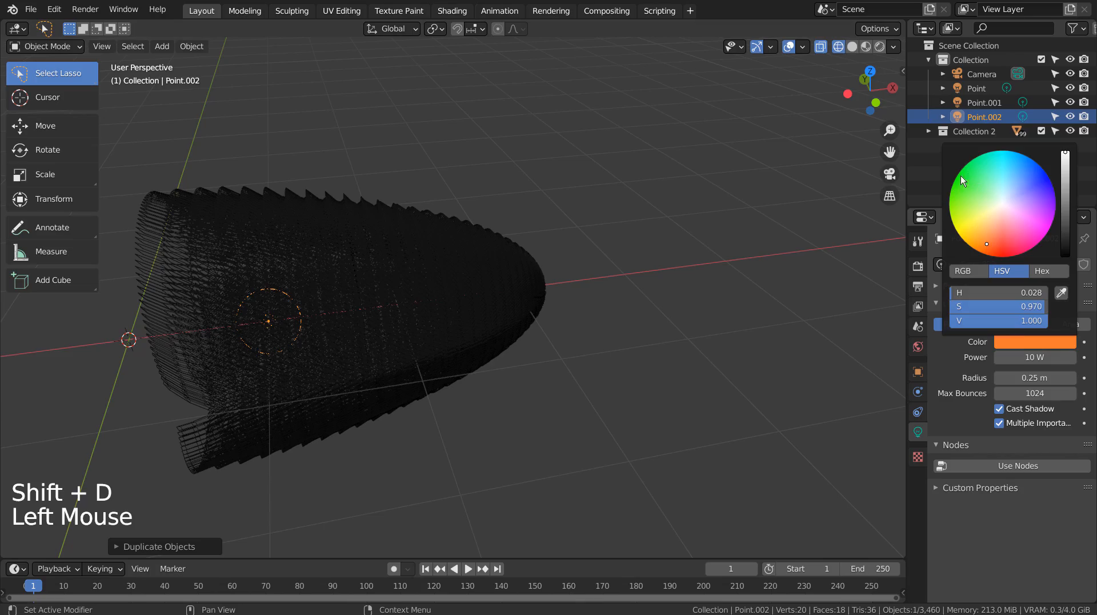
left_click(946, 182)
- Show the camera view in rendered shading and set the Cycles viewport samples to 3
key("KP_0")
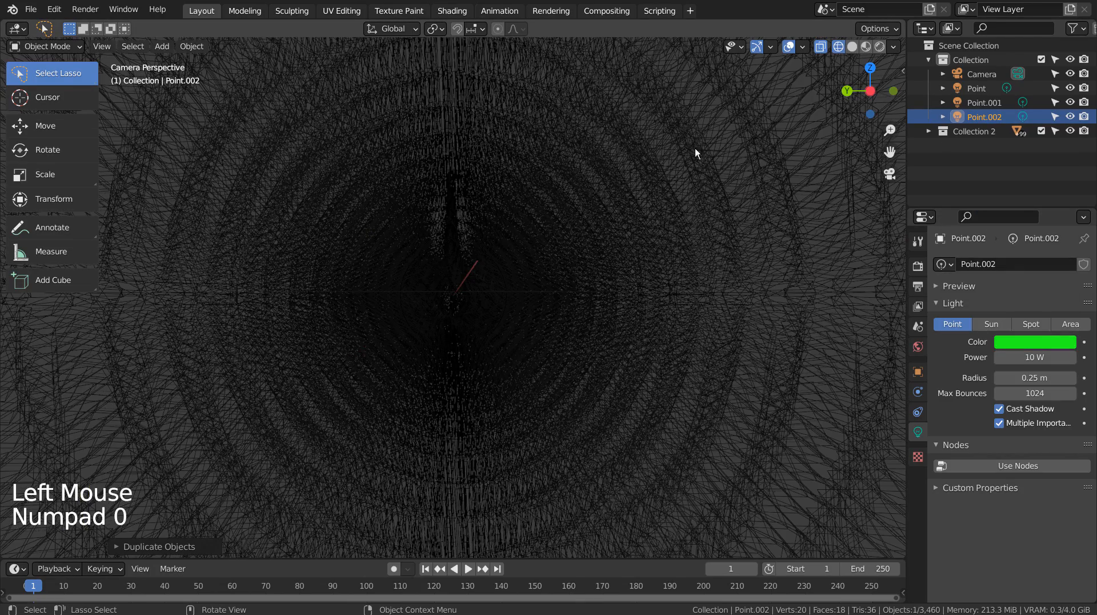
left_click(880, 47)
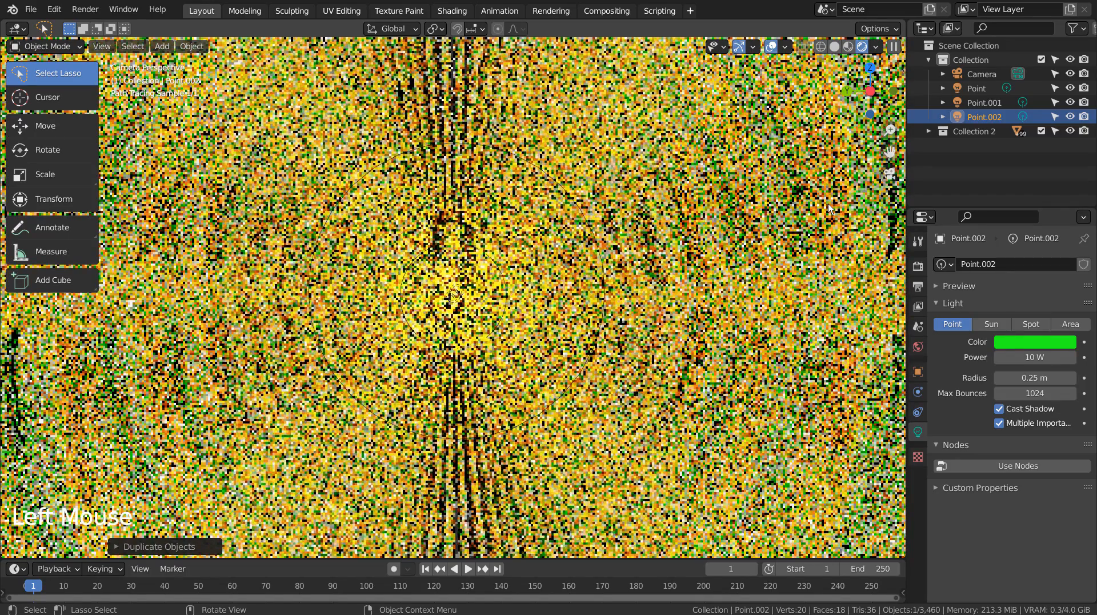
left_click(918, 266)
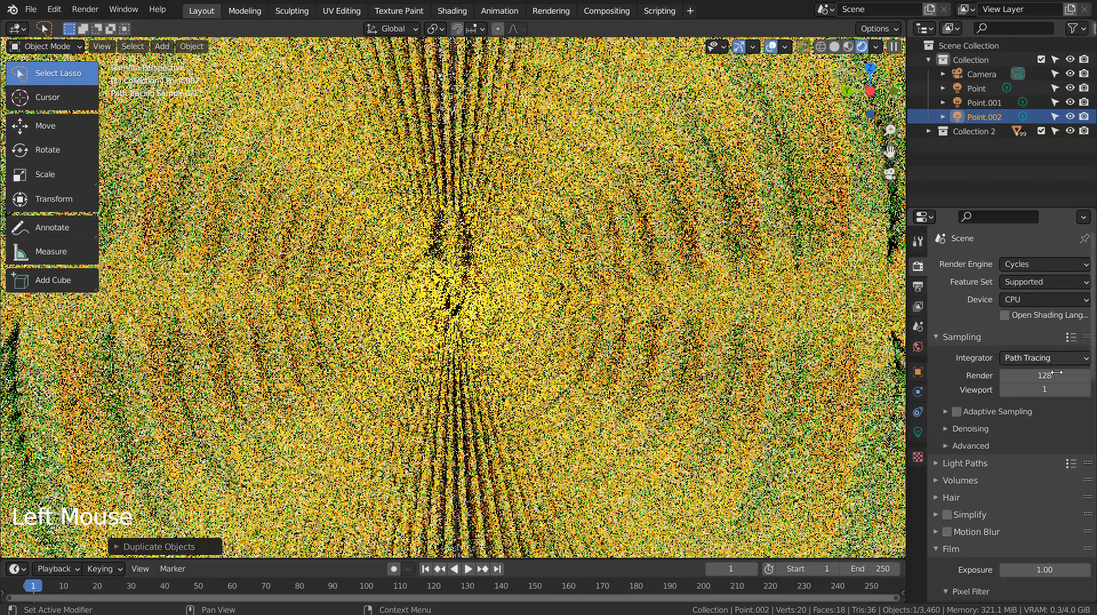
left_click(1086, 389)
left_click(1085, 389)
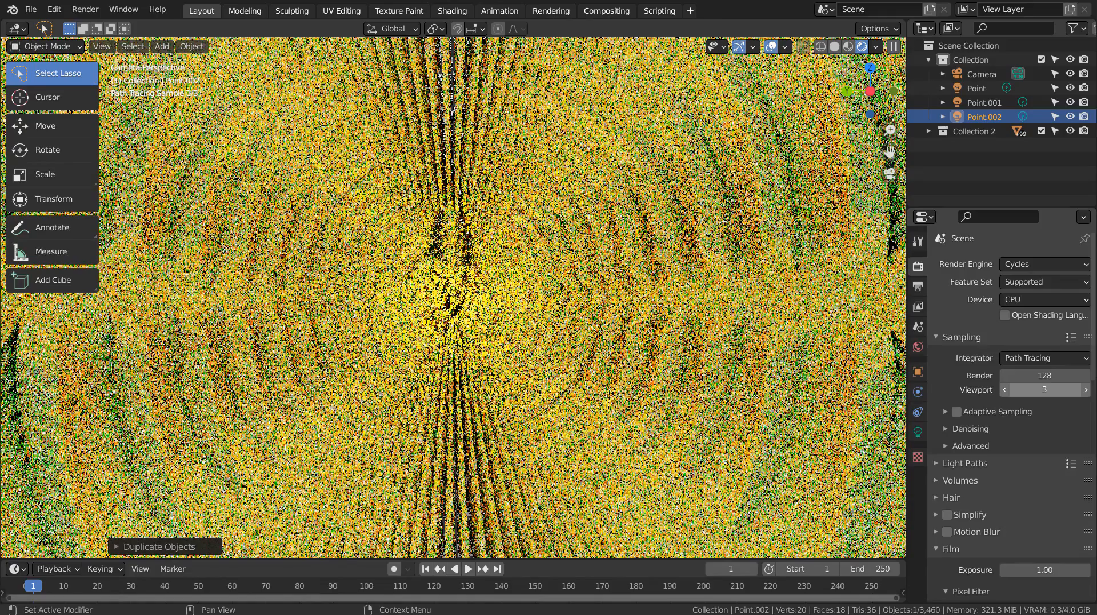
left_click(1045, 389)
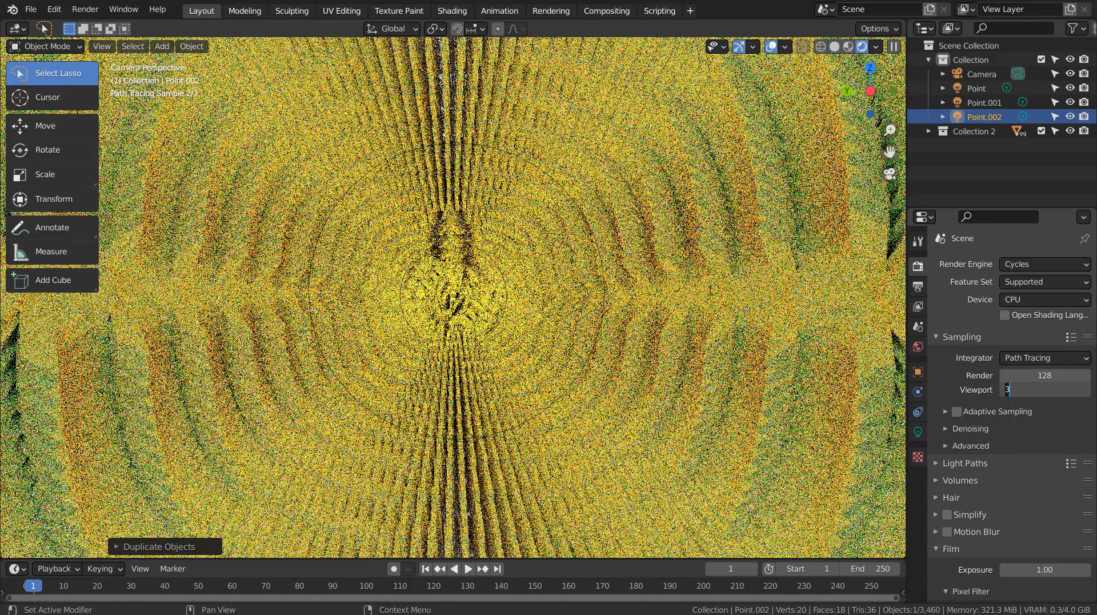
- Set the green point light's power to 5 W
left_click(918, 432)
double_click(1039, 357)
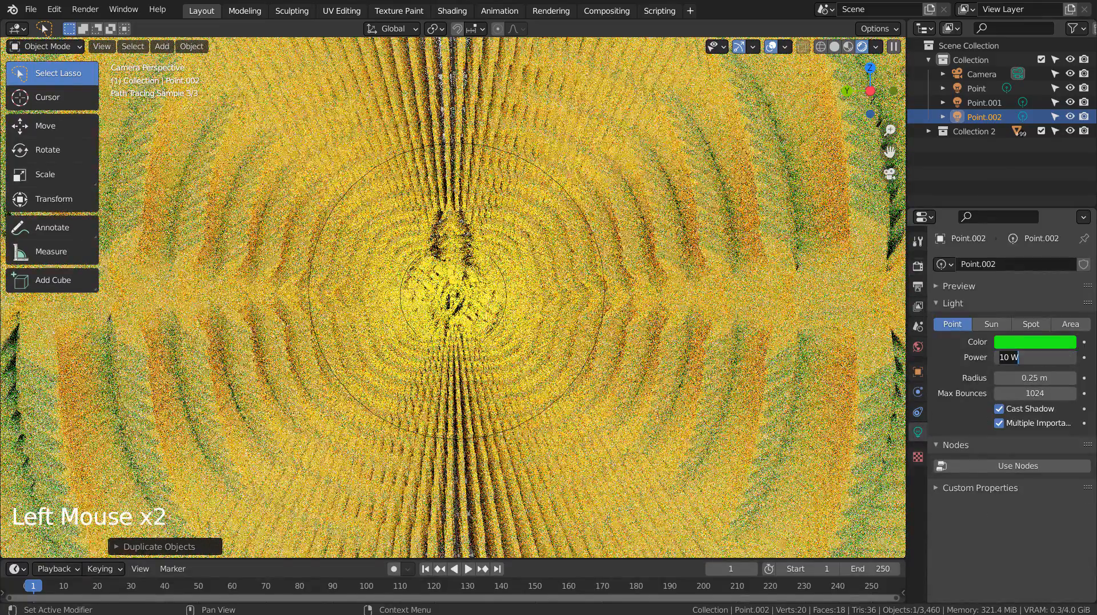
type("5")
key("Return")
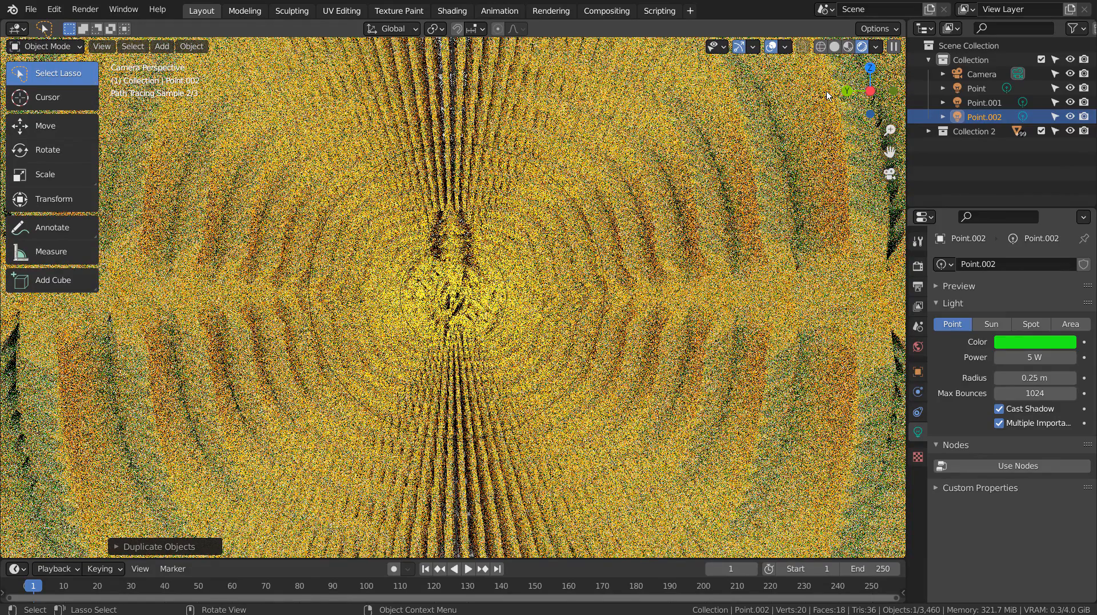
- Switch the viewport to solid shading and set the Cycles samples to 32 for render and 1 for viewport
left_click(834, 46)
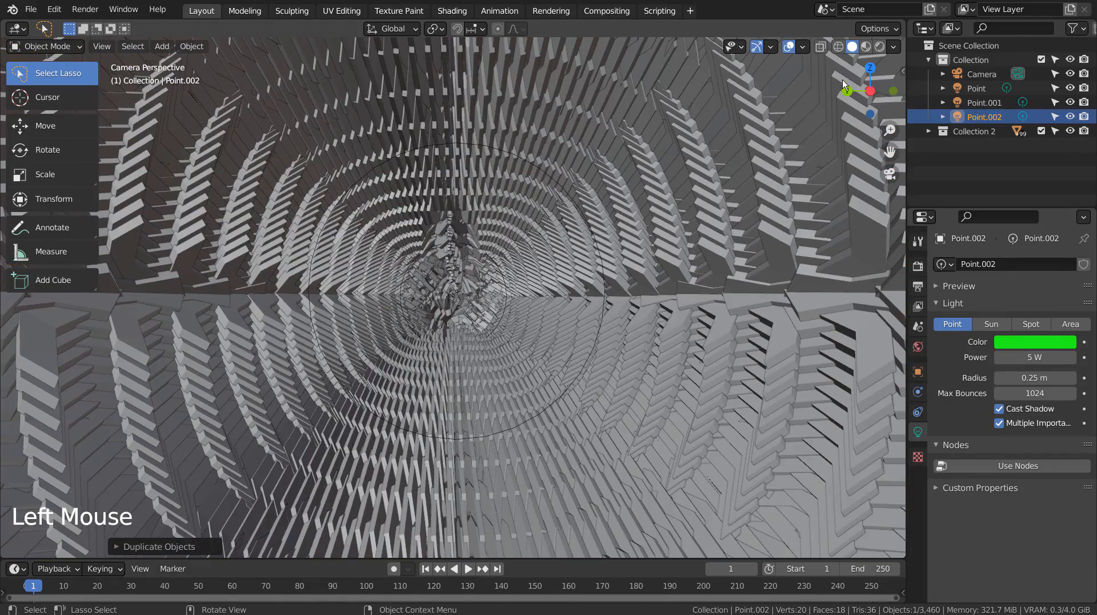
left_click(918, 266)
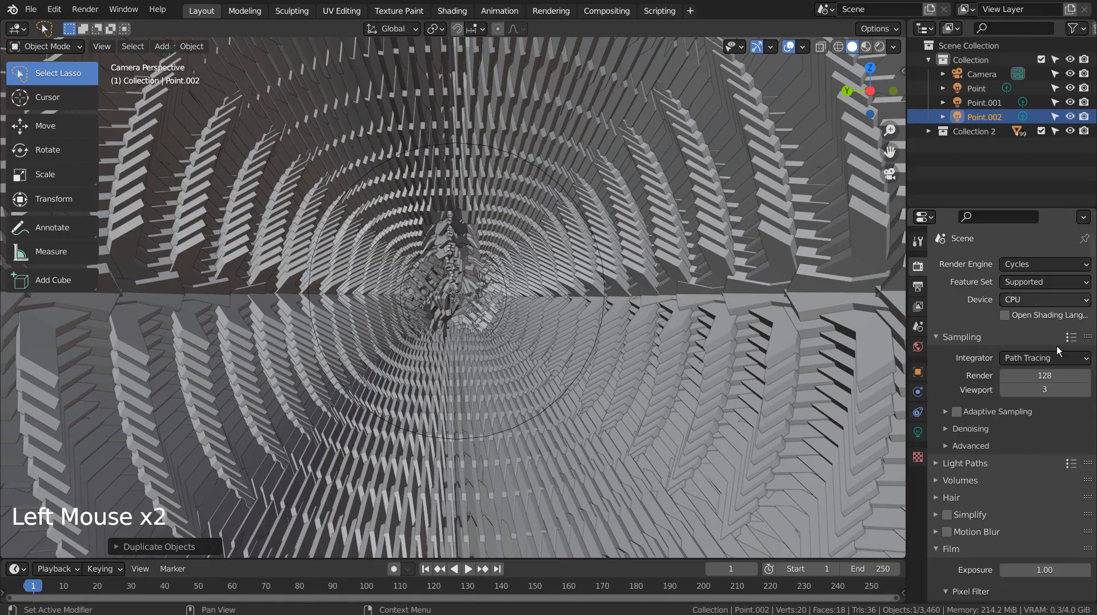
left_click(1059, 373)
type("32")
key("Tab")
type("1")
key("Return")
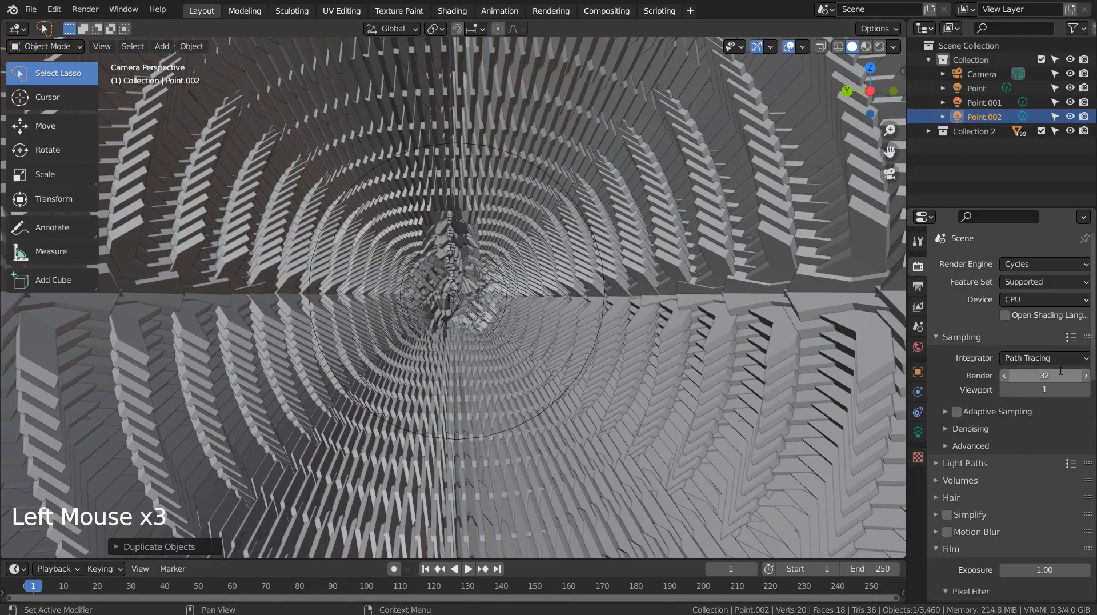
- Check the compositor's denoise node setup, and return to the 3D layout to view the blade shell from outside the camera
left_click(605, 13)
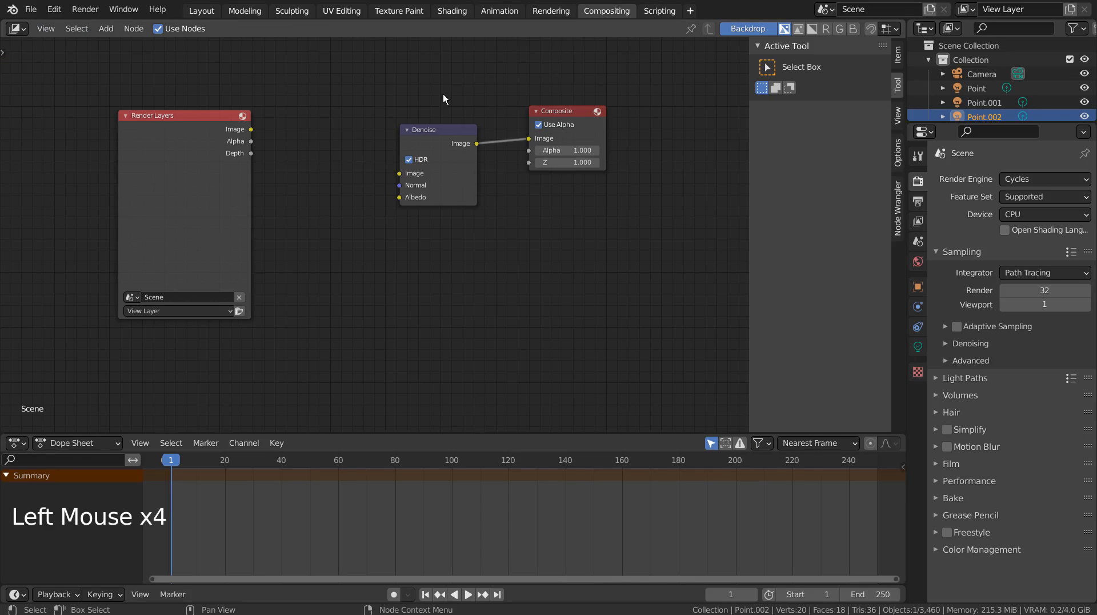
left_click(200, 11)
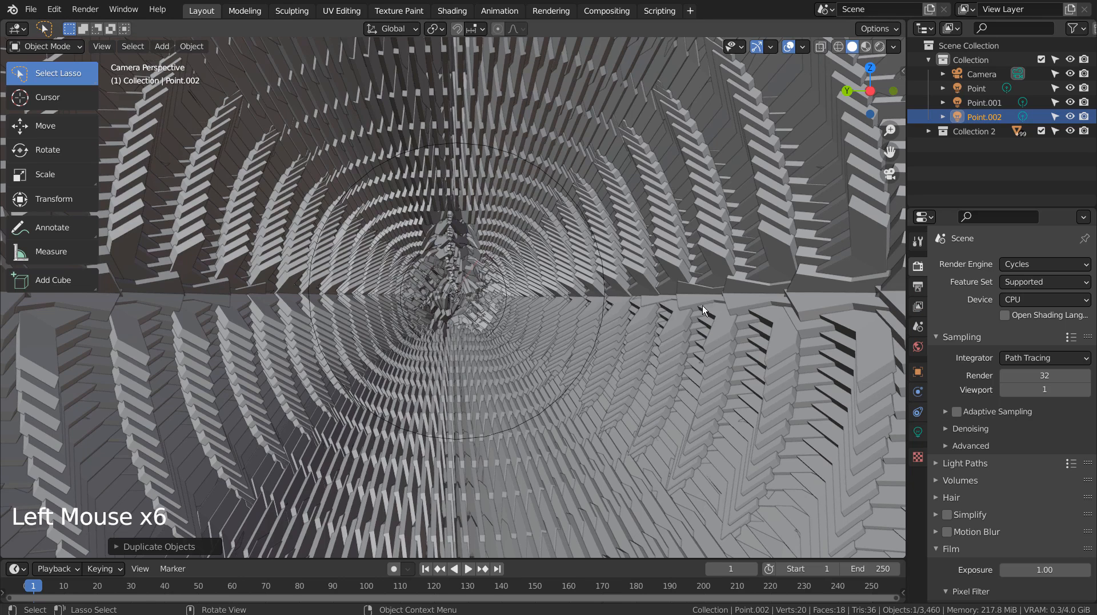
middle_click_drag(735, 355, 660, 337)
scroll(693, 359, "down", 7)
scroll(692, 359, "down", 3)
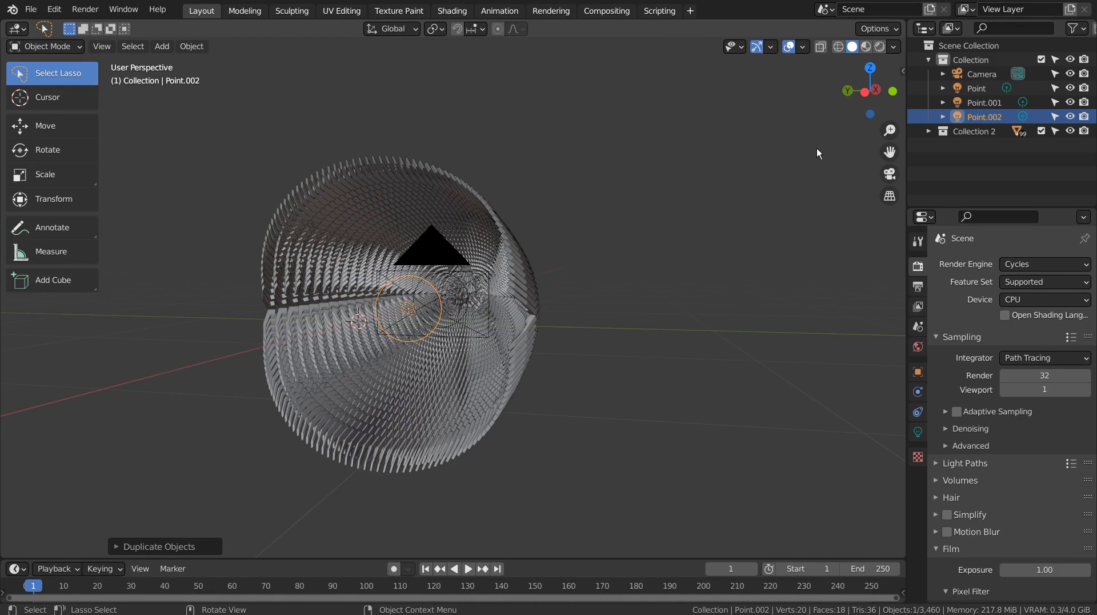
- Save the blend file and start rendering the current frame
key("ctrl+s")
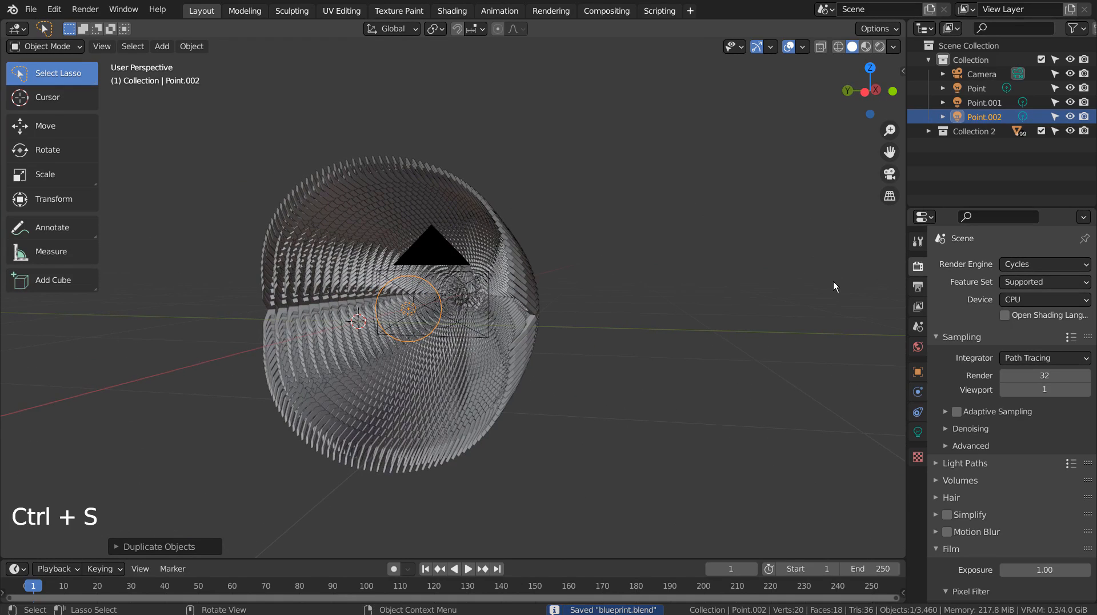
key("F12")
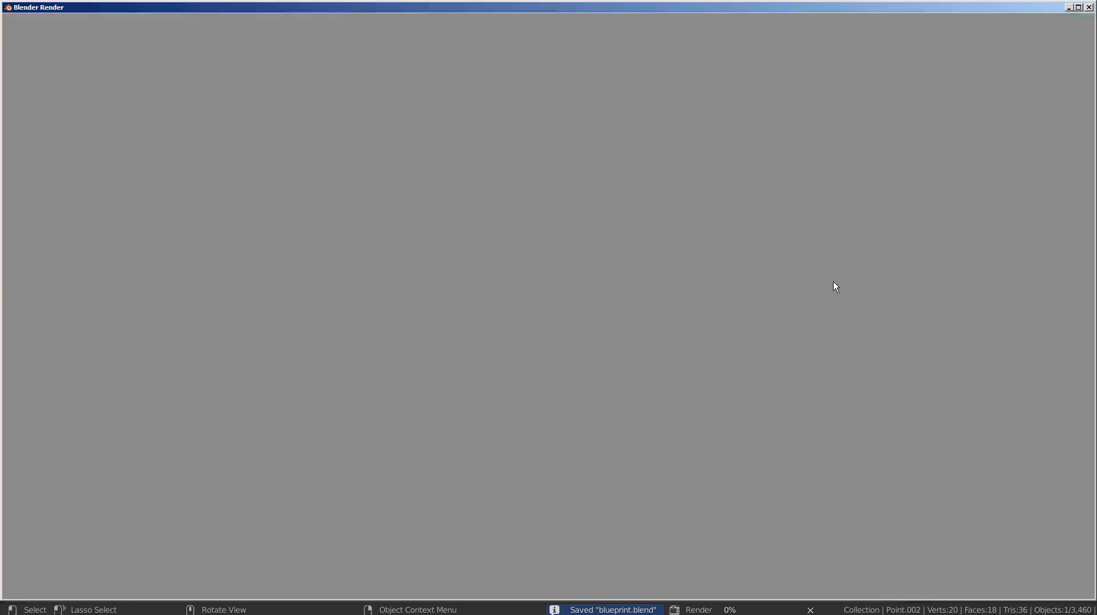